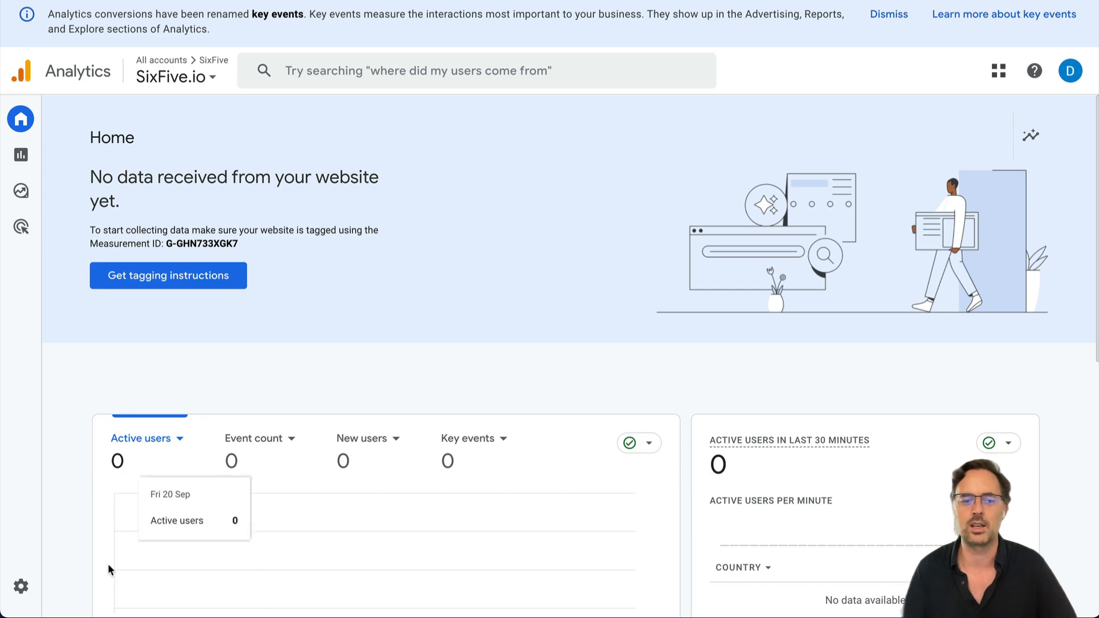
In Admin, expand the Account and Property settings, check the property picker, and open SixFive's Account access management.
left_click(21, 589)
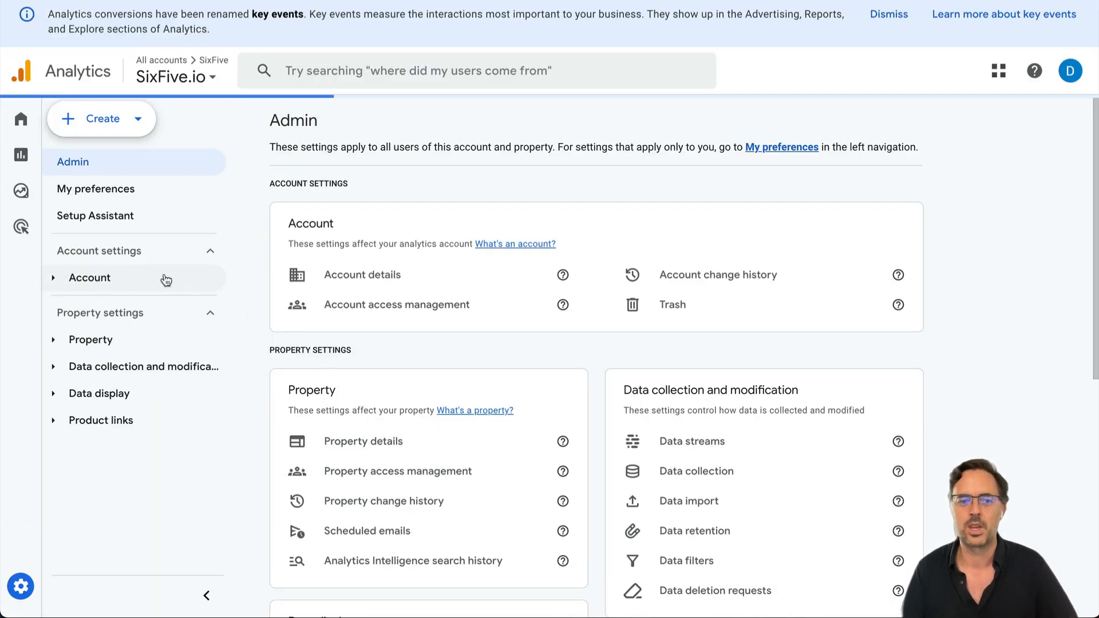
left_click(88, 280)
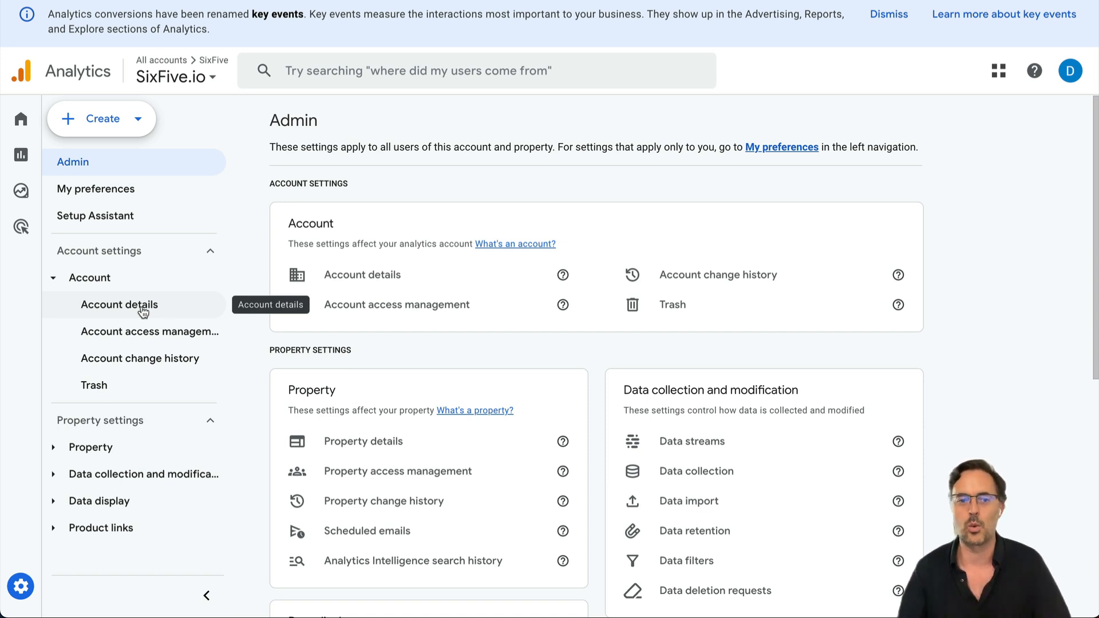
left_click(53, 447)
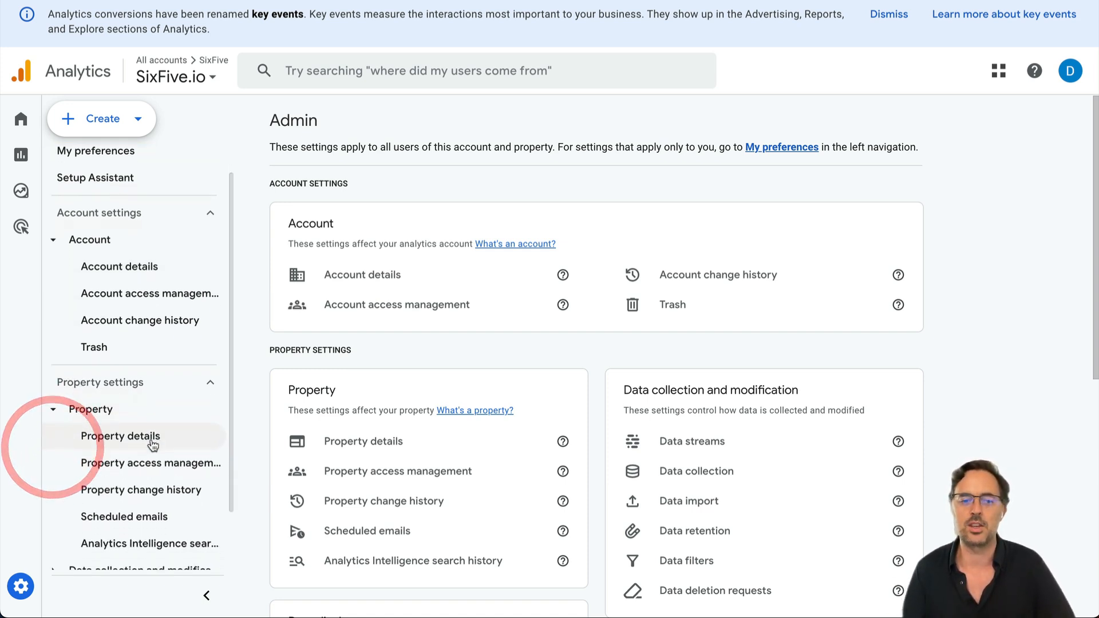
scroll(153, 445, "down", 2)
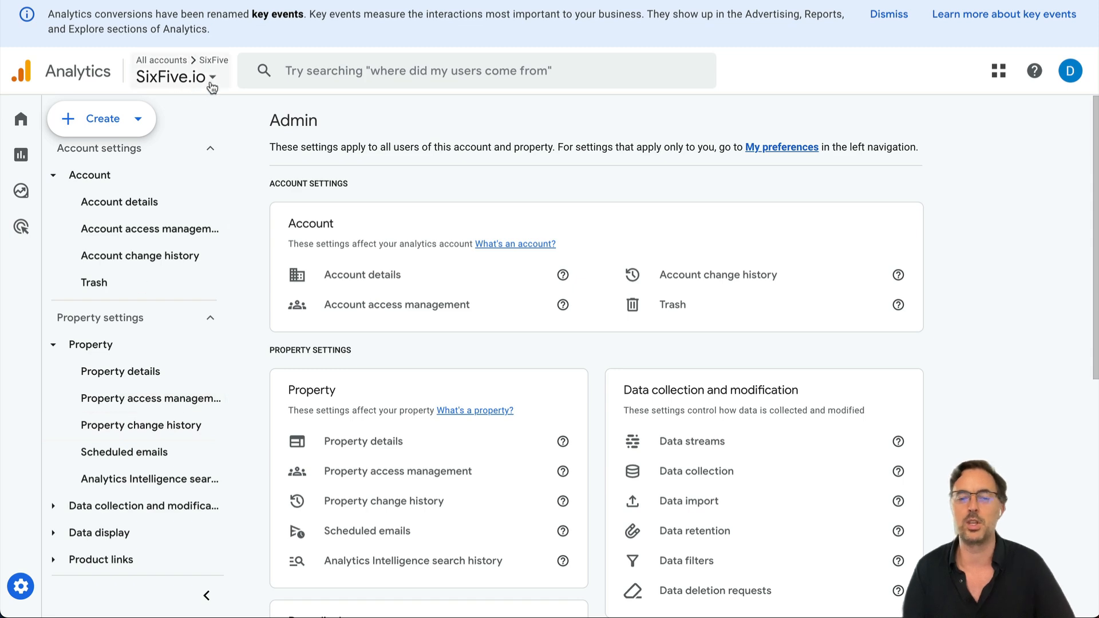
left_click(212, 78)
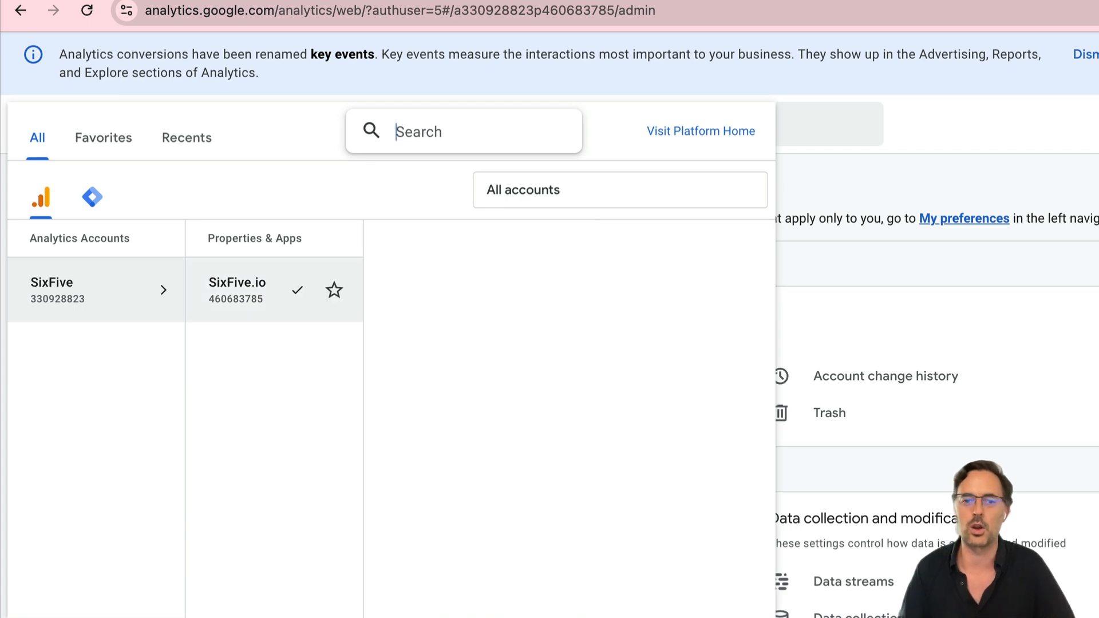
left_click(1027, 229)
scroll(182, 280, "down", 1)
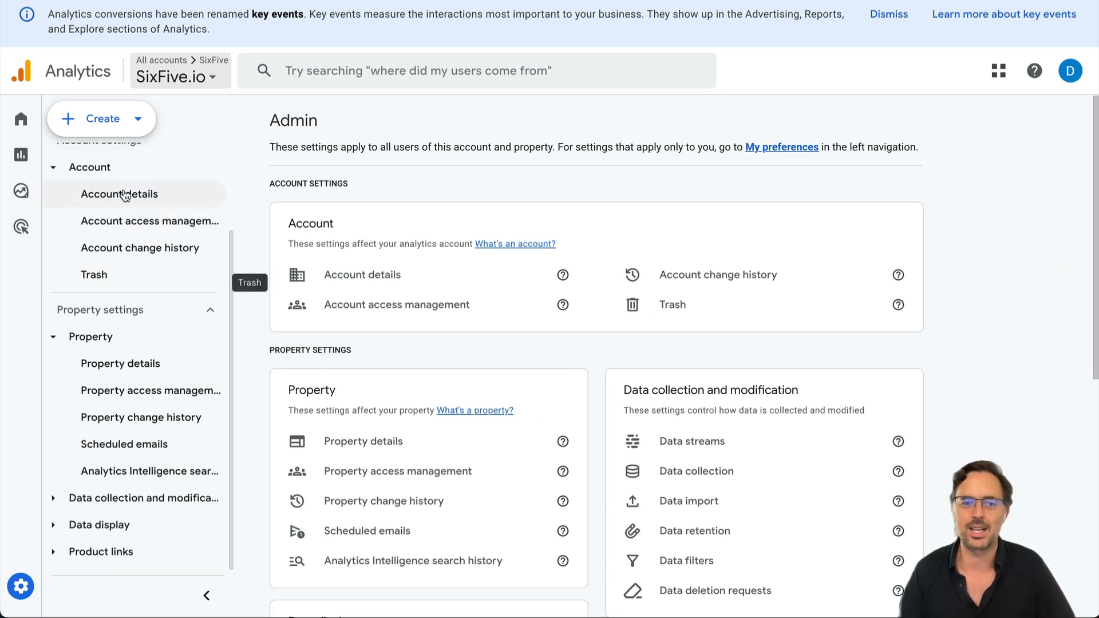
left_click(127, 228)
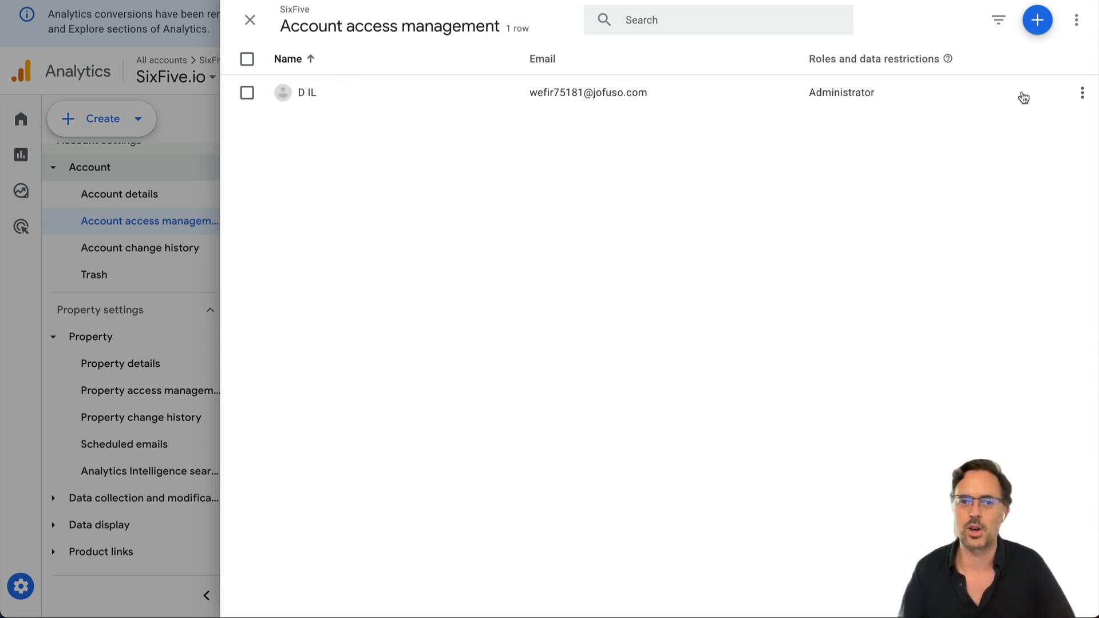
Review the existing user's Administrator role details.
left_click(795, 94)
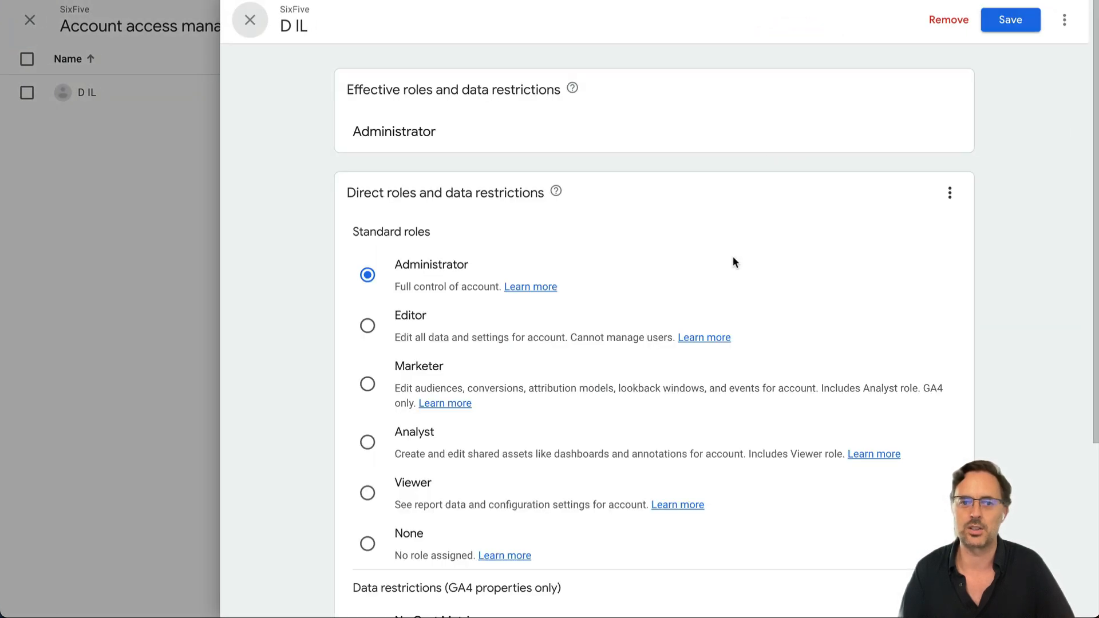
scroll(733, 258, "down", 4)
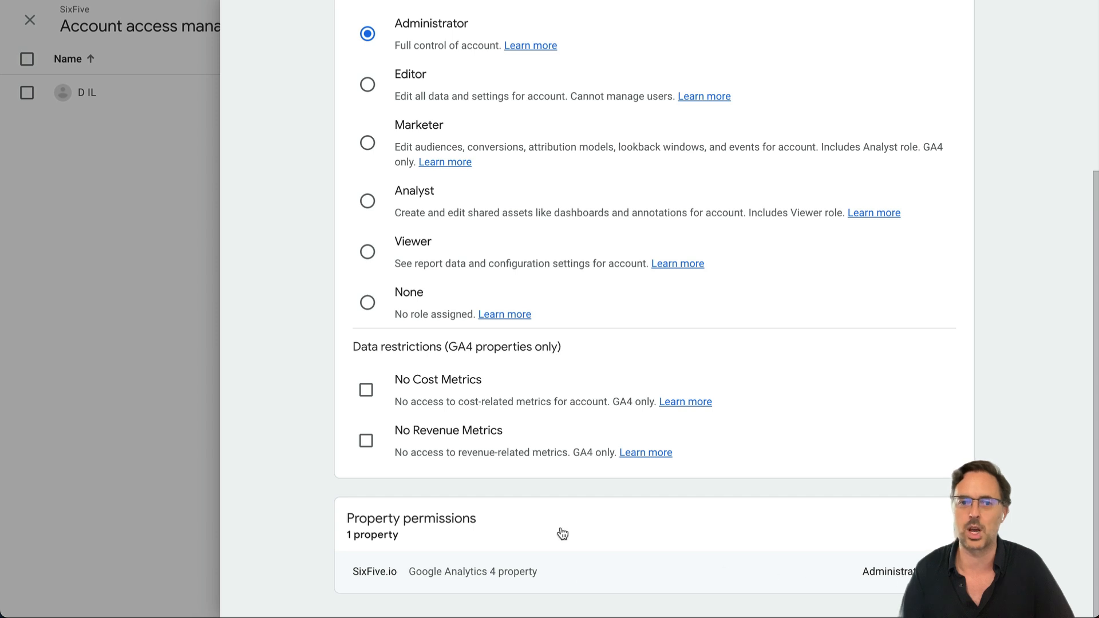
scroll(599, 406, "up", 2)
scroll(599, 405, "up", 2)
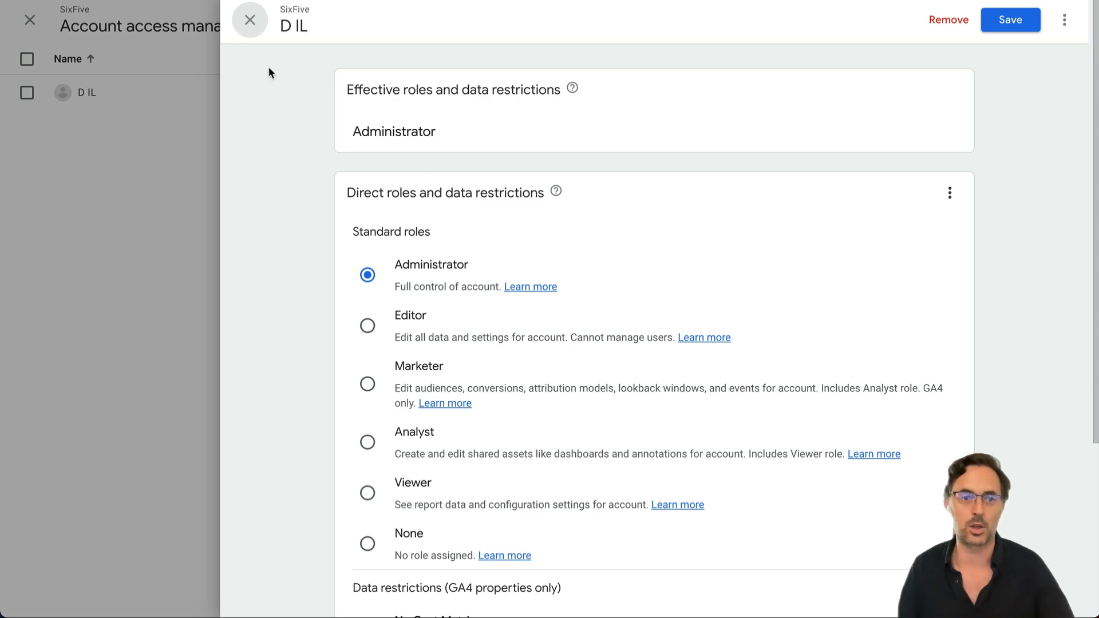
Close the role details and bring up the options for adding users or user groups.
left_click(250, 21)
left_click(482, 194)
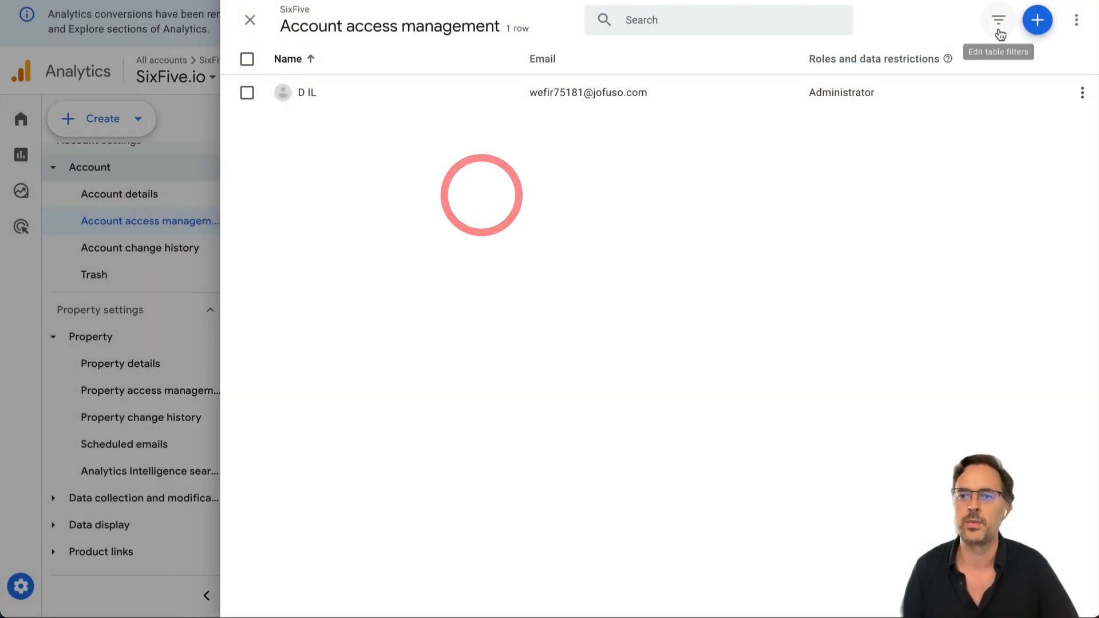
left_click(1037, 20)
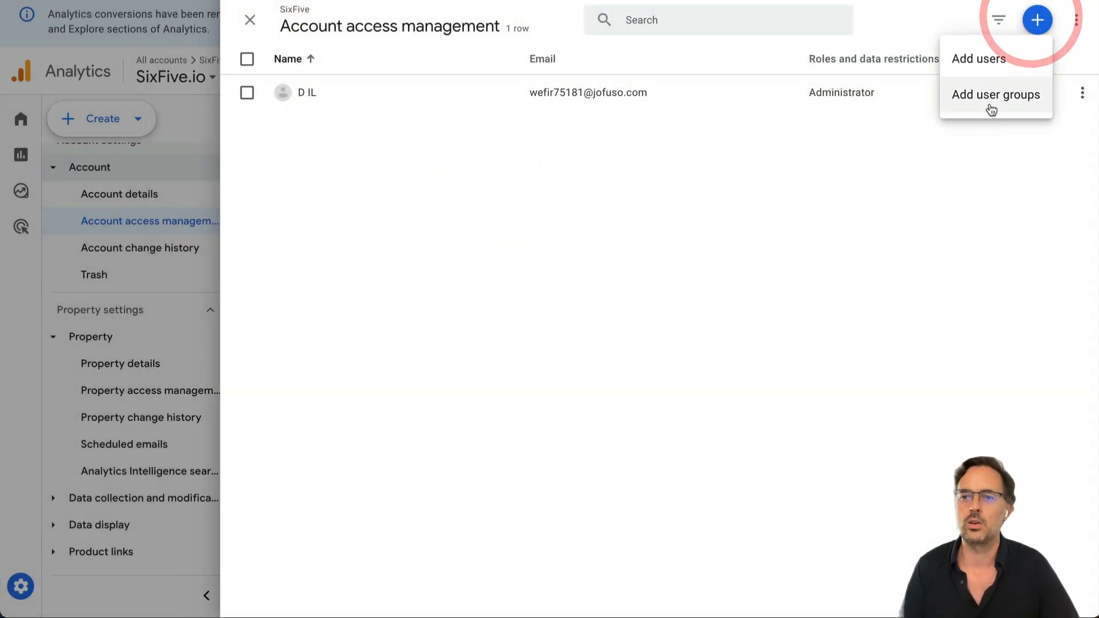
Start adding a user, enter the new user's e-mail address, and choose the Administrator role.
left_click(980, 60)
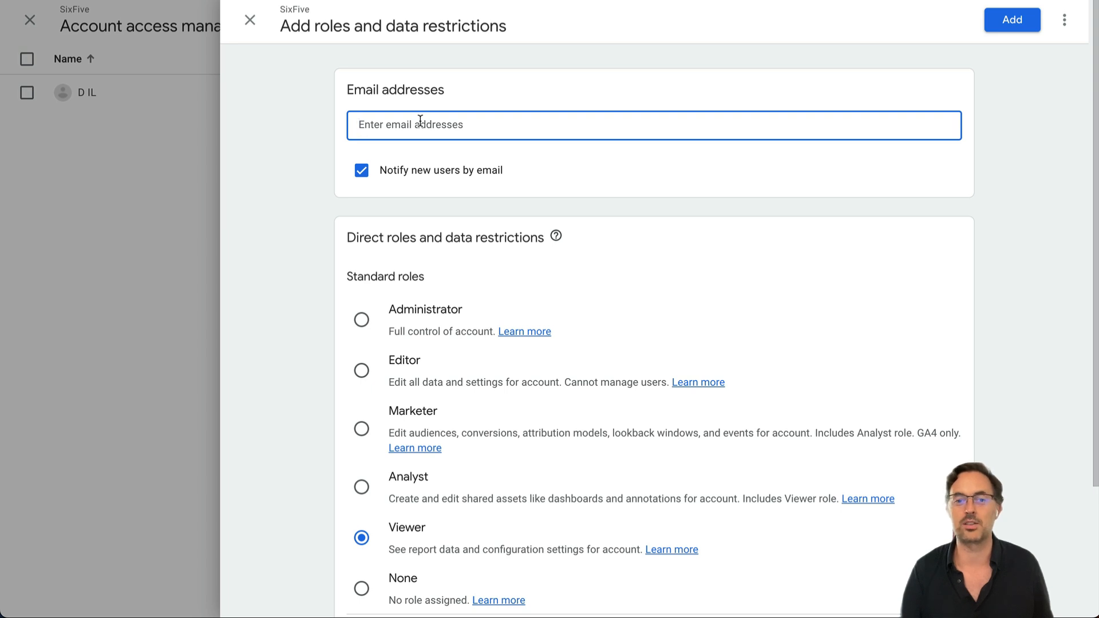
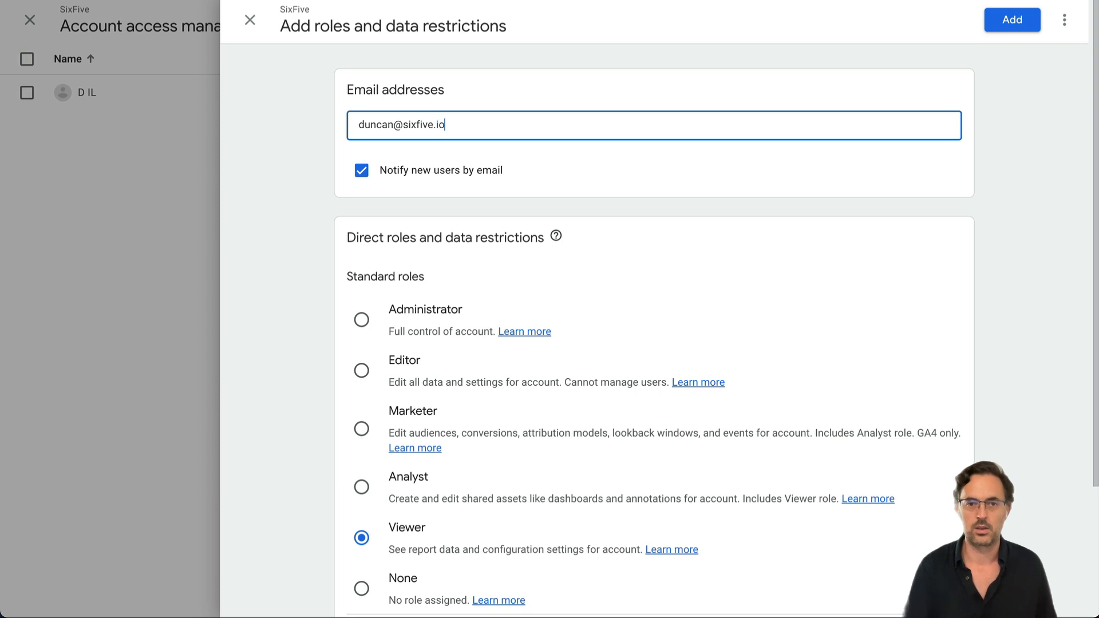
left_click(258, 239)
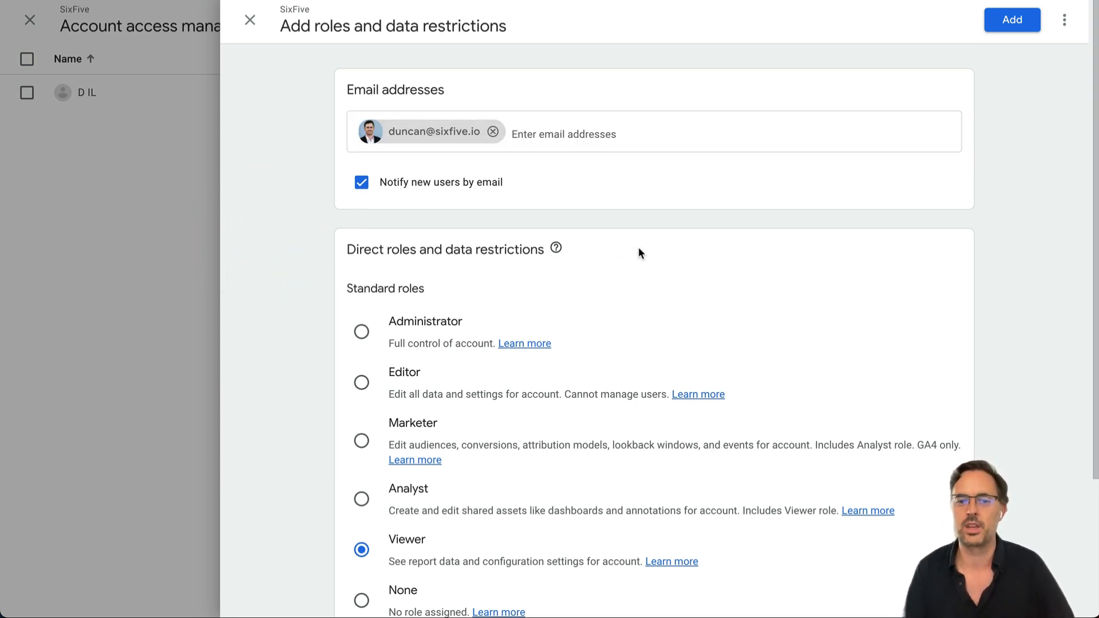
scroll(638, 246, "down", 3)
left_click(361, 167)
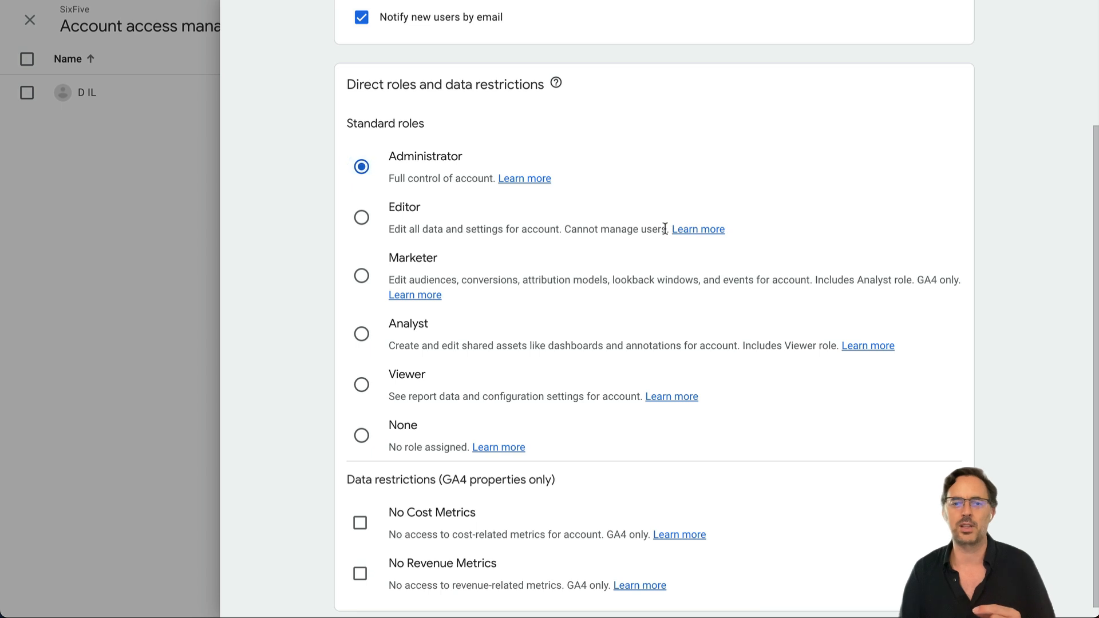
left_click_drag(666, 229, 564, 232)
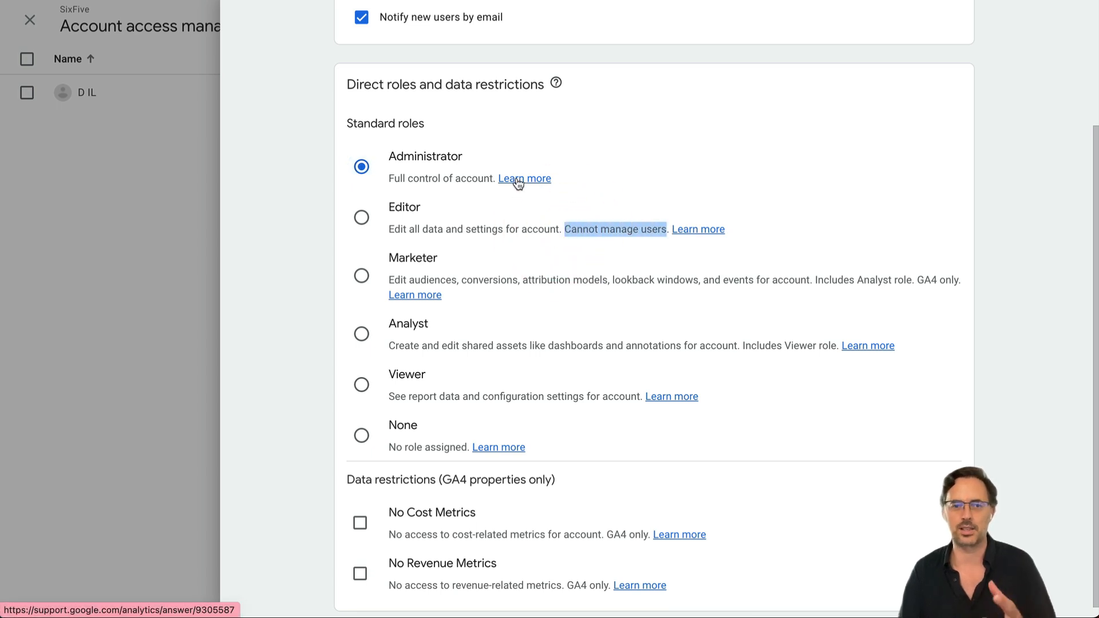
Open the roles help article and scroll to the roles table.
left_click(532, 179)
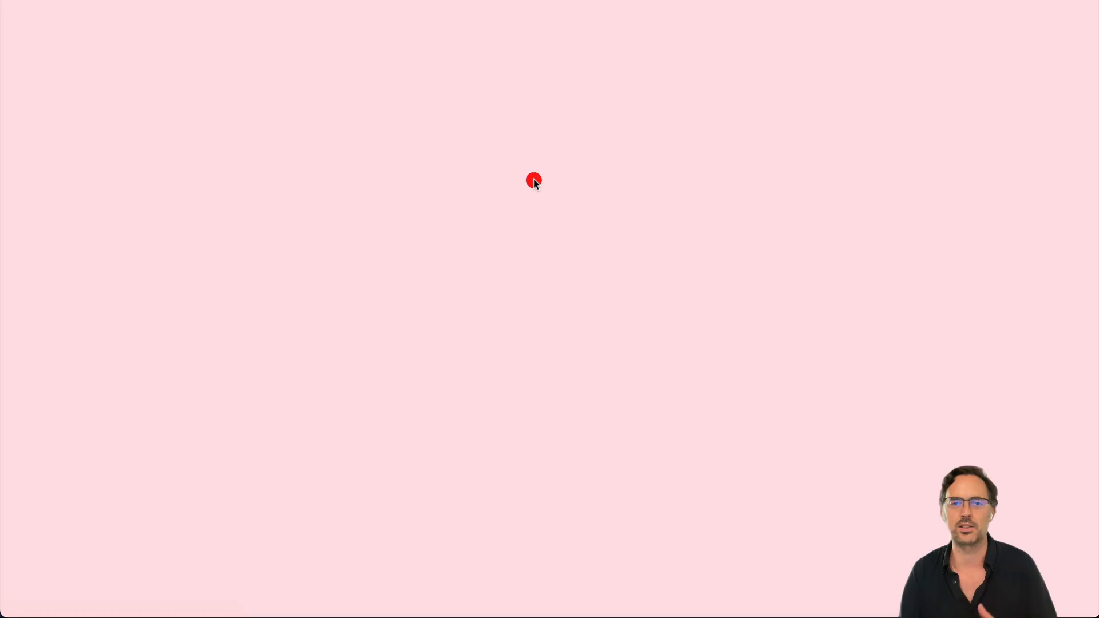
scroll(580, 216, "down", 5)
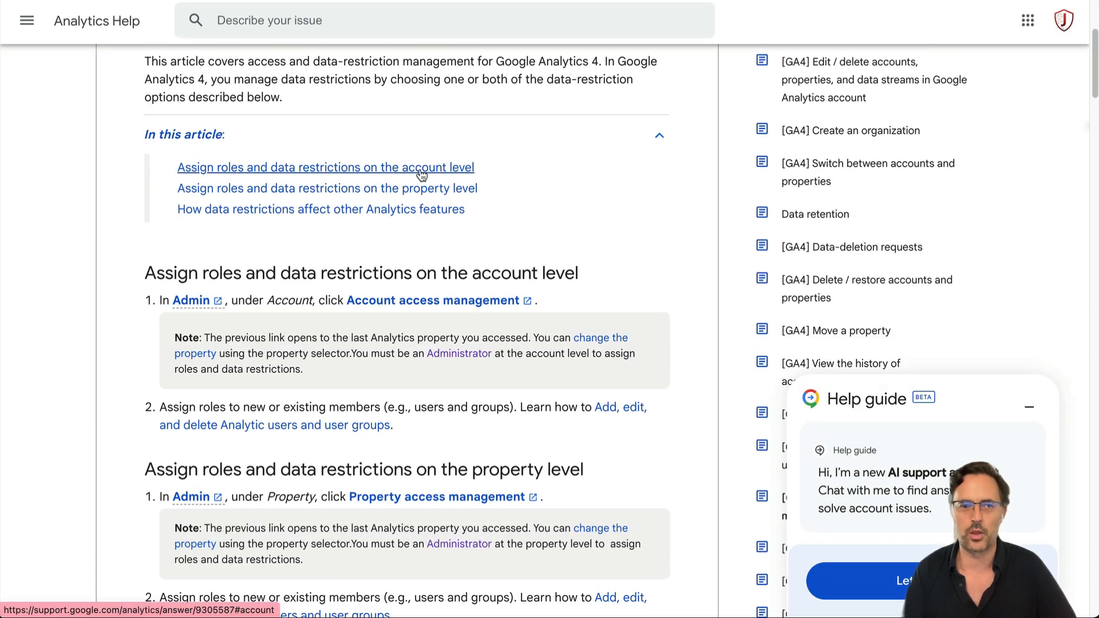
scroll(420, 172, "down", 10)
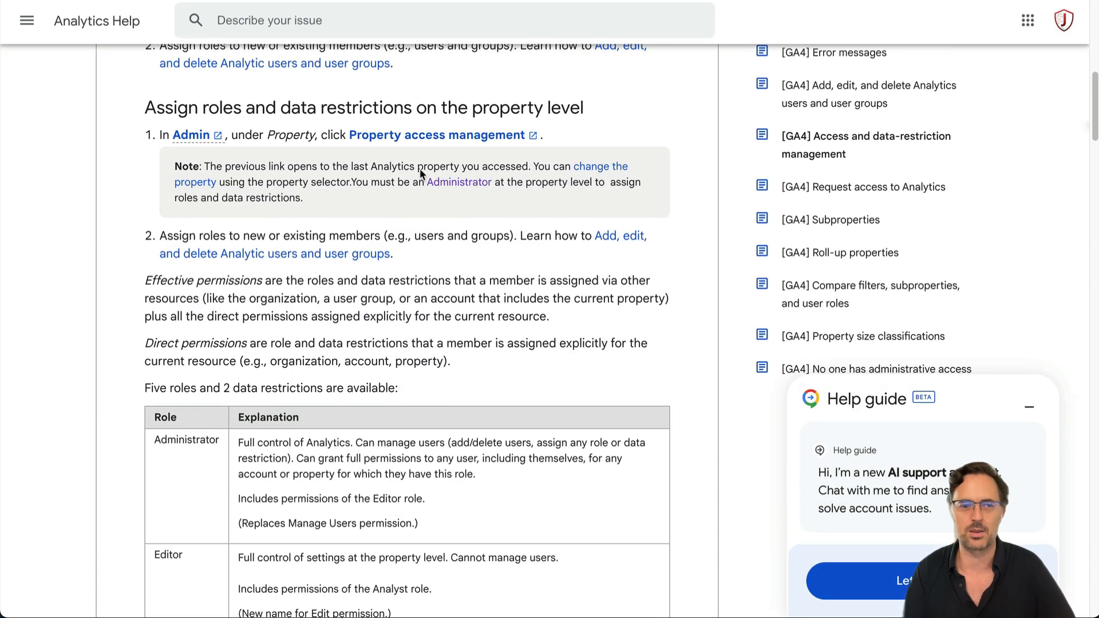
scroll(420, 170, "down", 4)
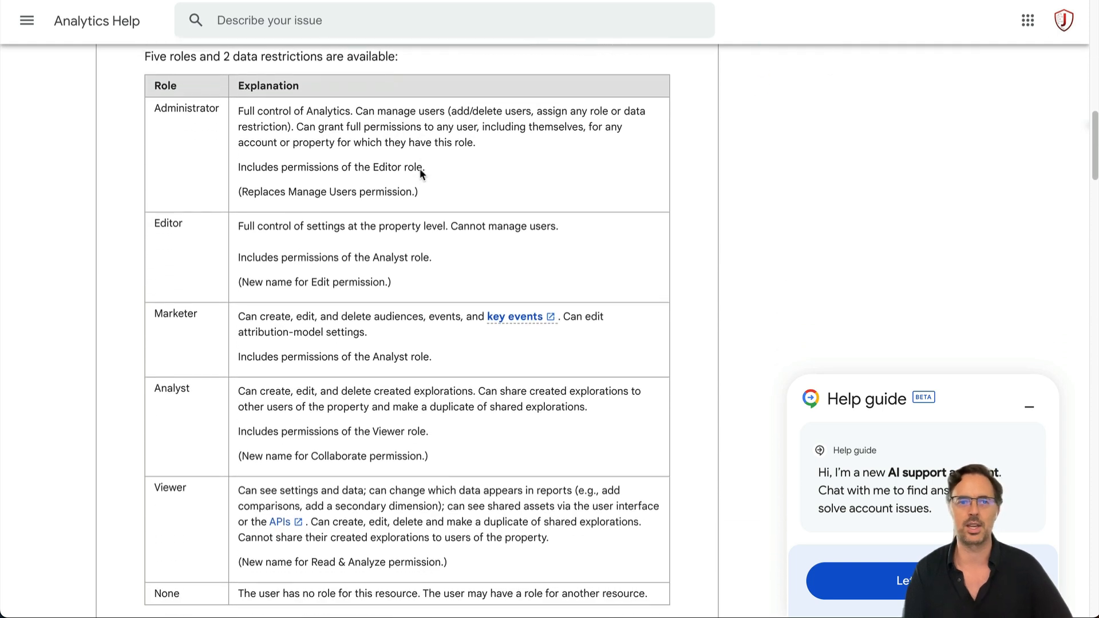
Compare the Administrator and Editor permissions, noting that Editors cannot manage users.
left_click_drag(239, 116, 428, 191)
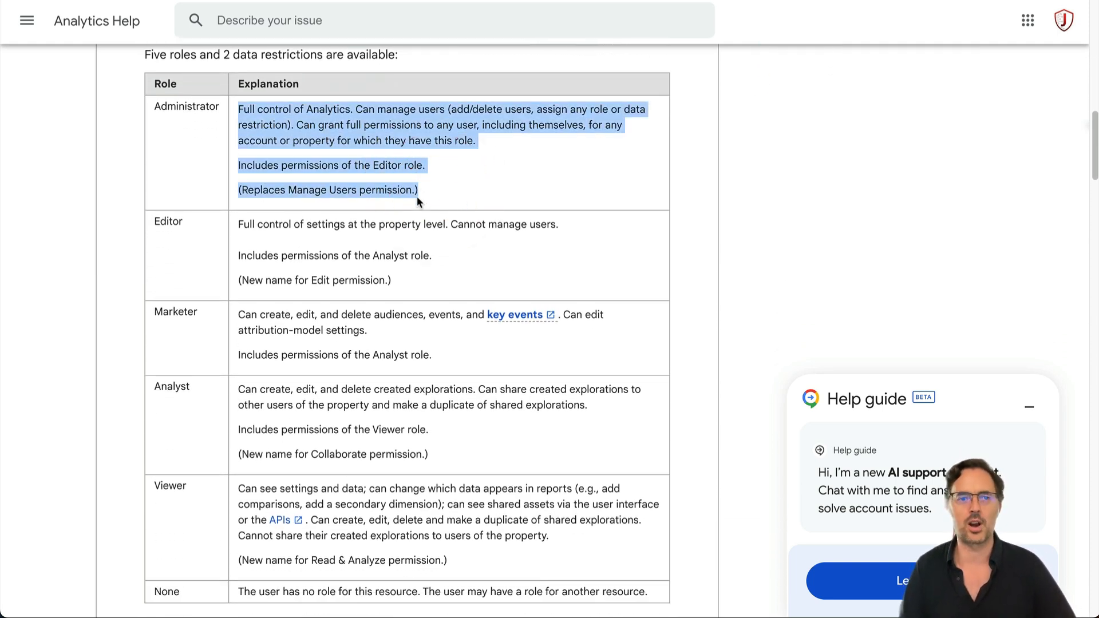
left_click_drag(240, 225, 469, 261)
left_click(467, 221)
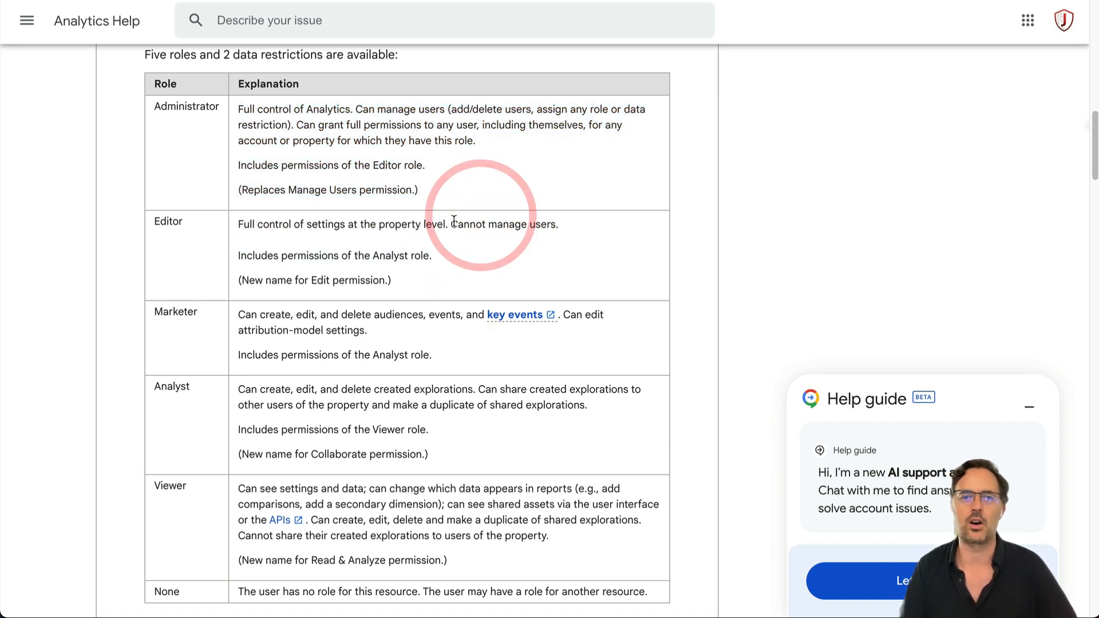
left_click_drag(451, 223, 587, 231)
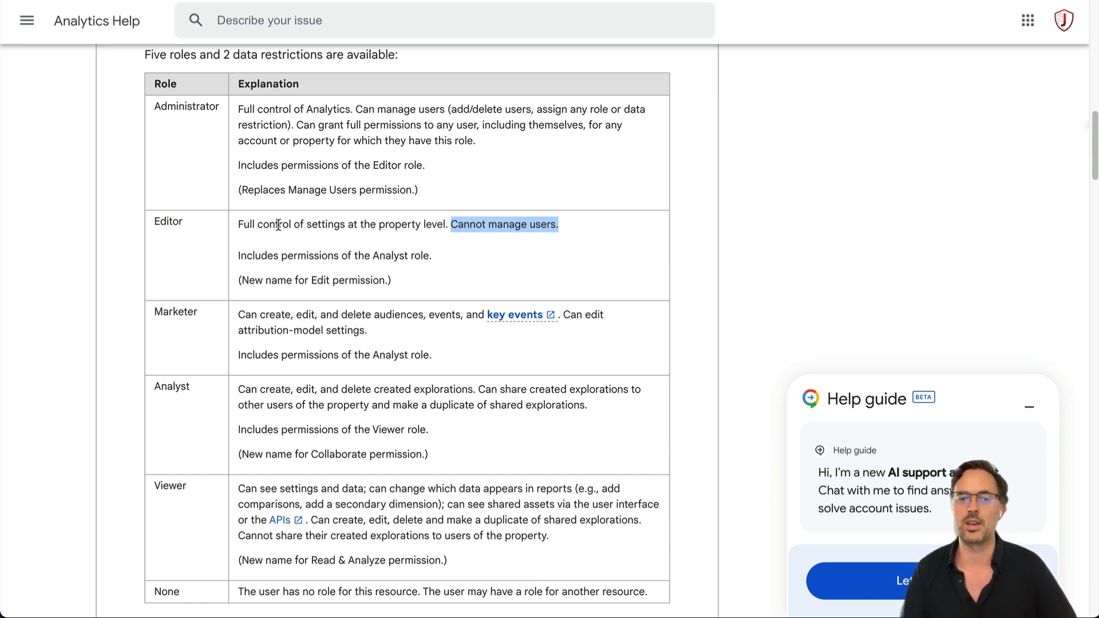
double_click(167, 222)
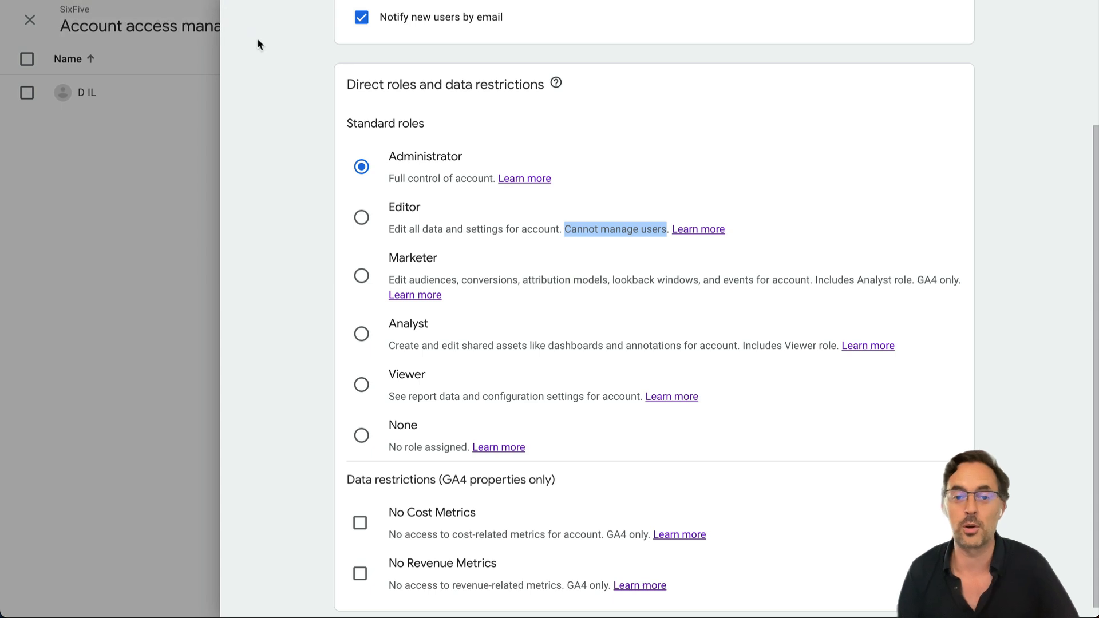
Switch the new user's account role to Editor and add them to SixFive.
left_click(361, 217)
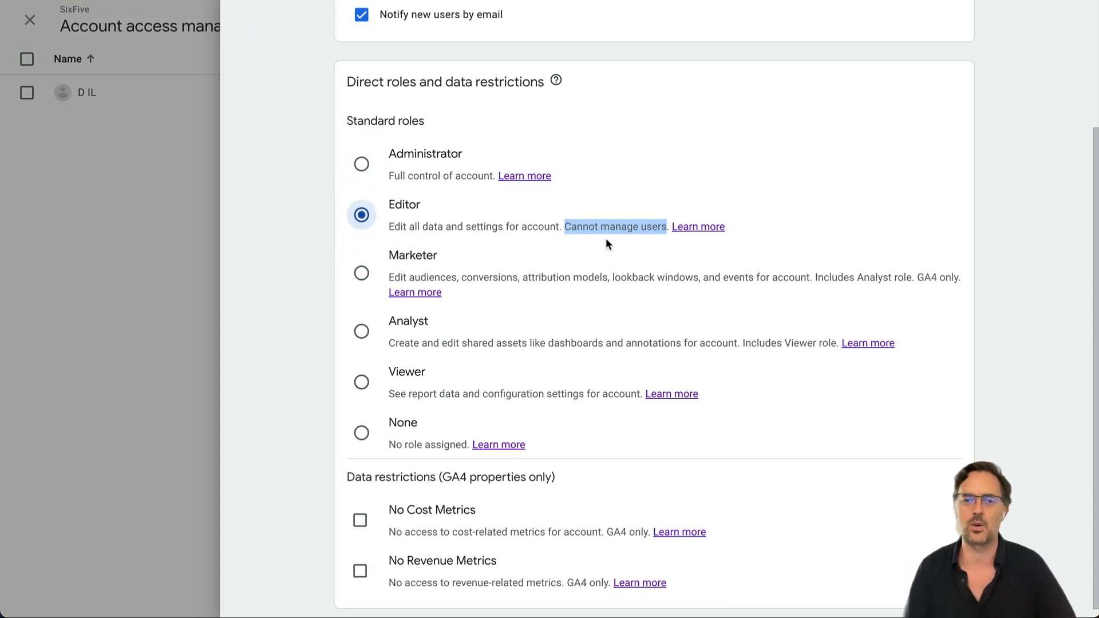
scroll(658, 258, "down", 1)
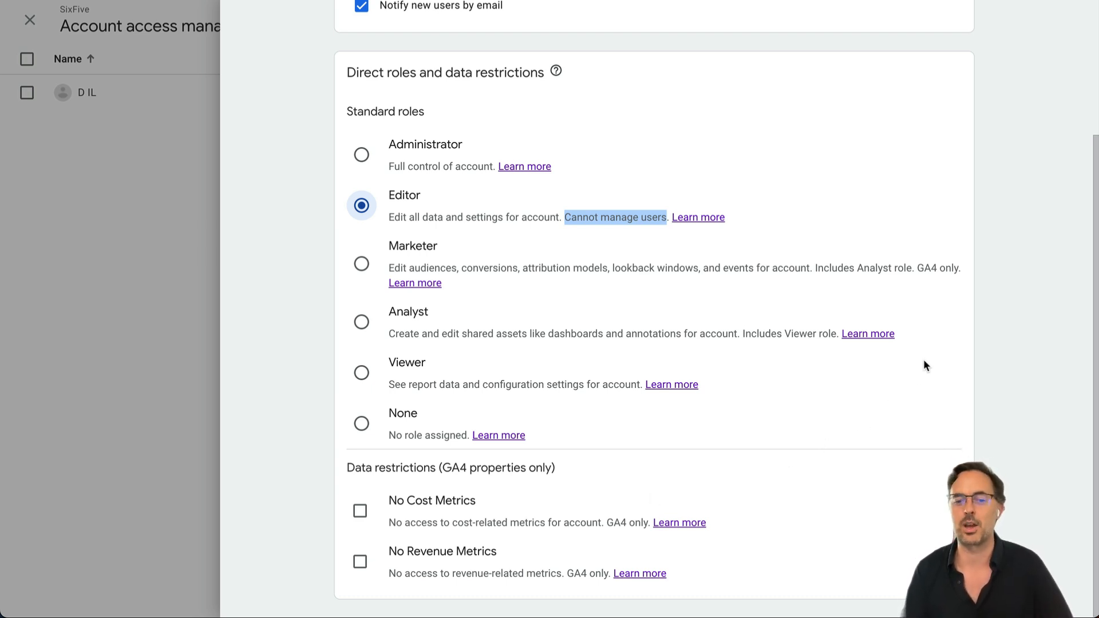
scroll(1030, 407, "up", 3)
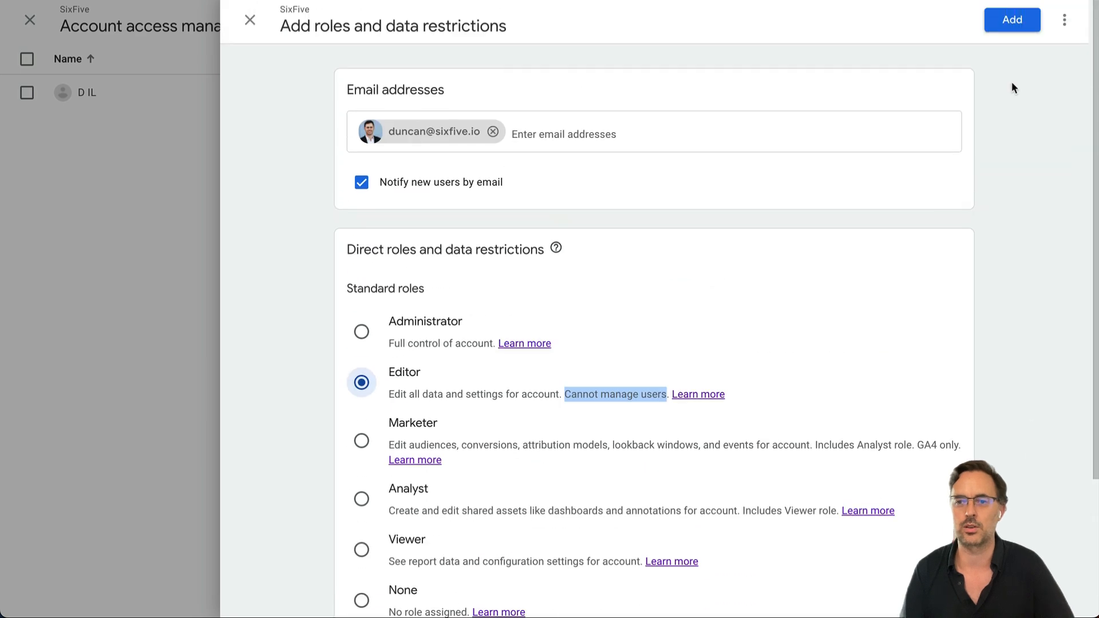
left_click(1012, 20)
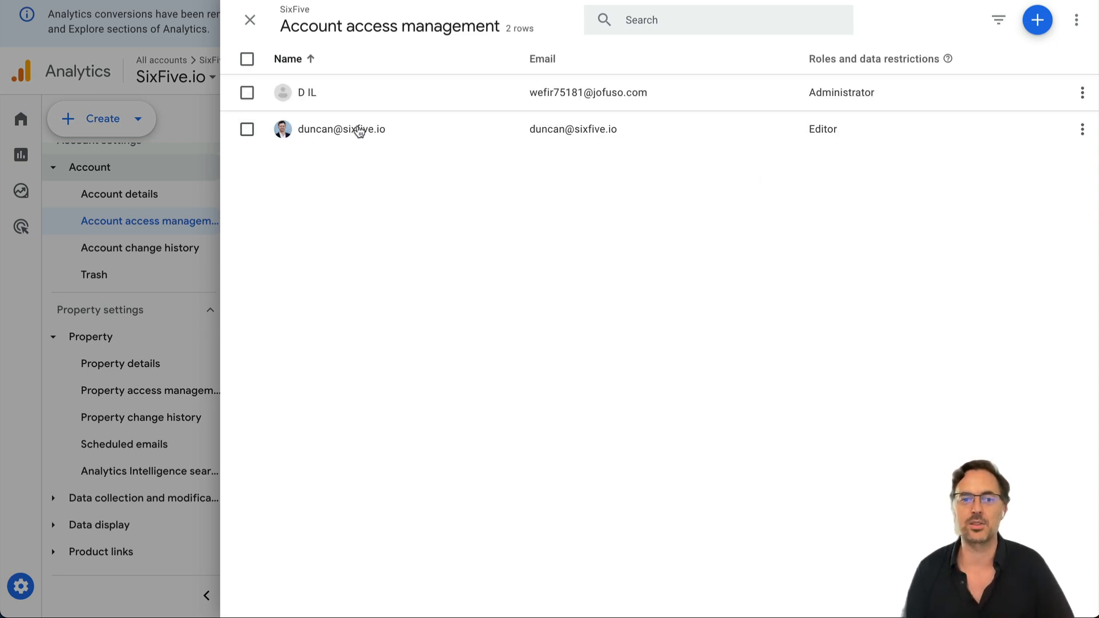
Reopen Account access management and open the new user's SixFive.io property permissions for editing.
left_click(250, 23)
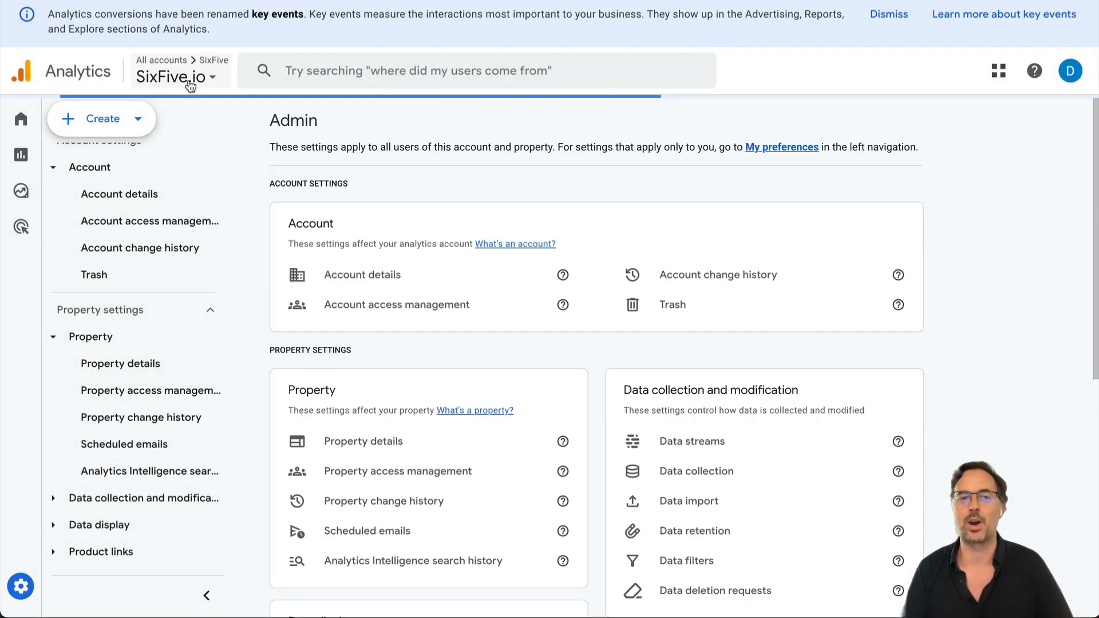
left_click(189, 85)
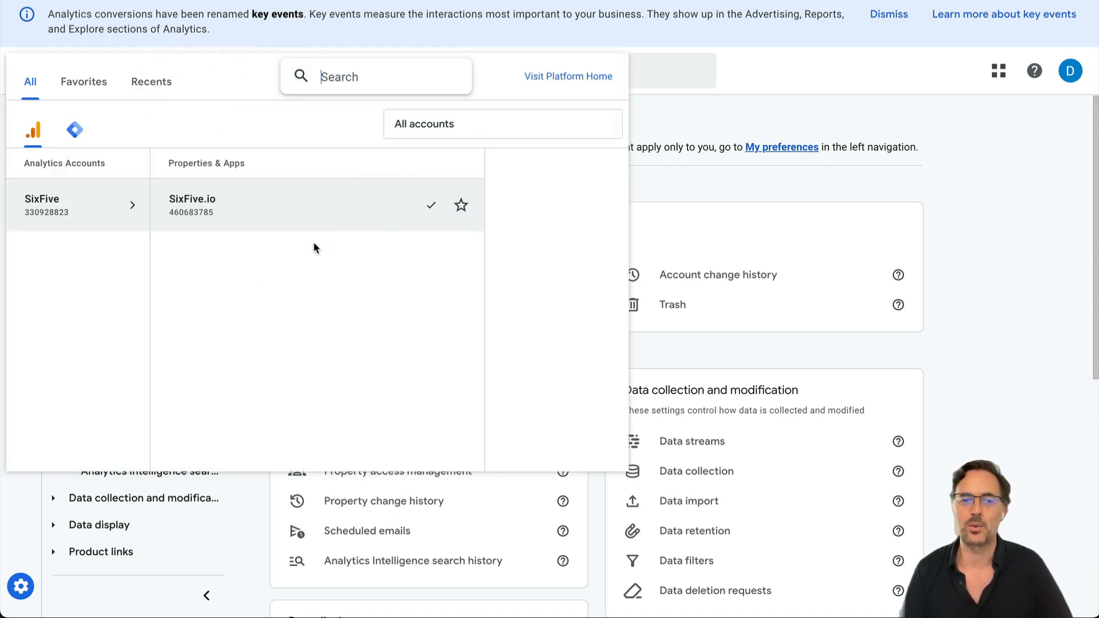
left_click(1000, 216)
left_click(98, 220)
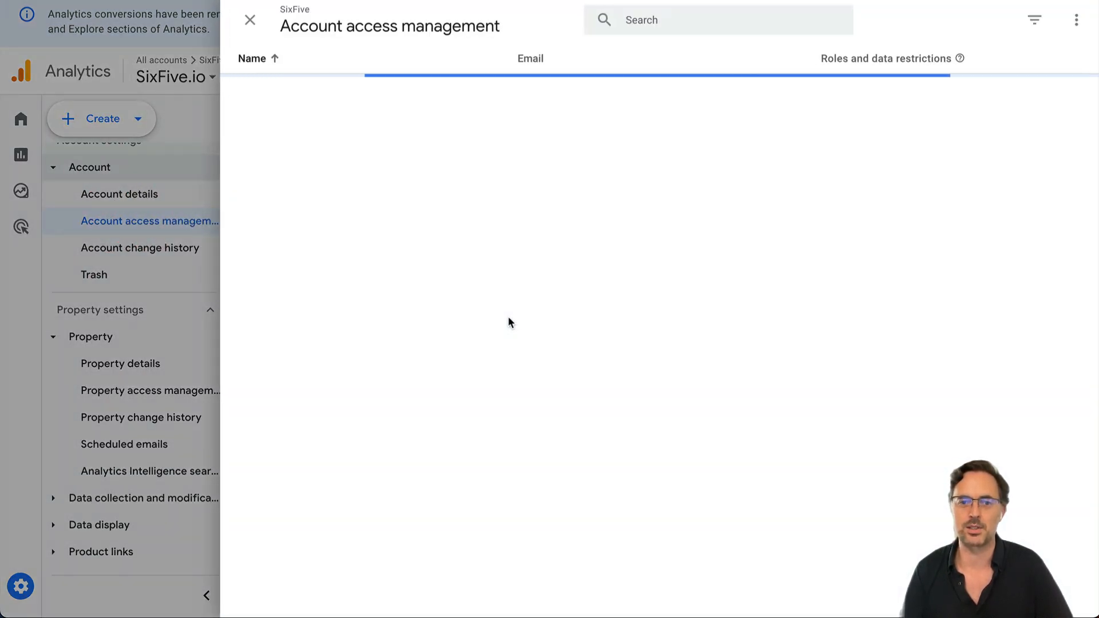
left_click(329, 133)
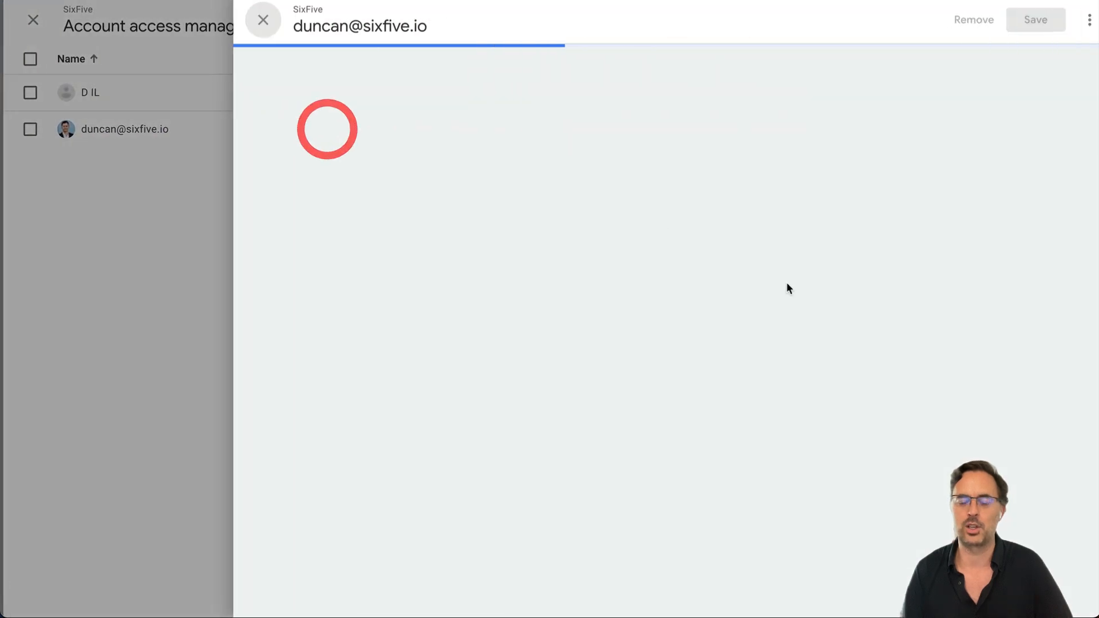
scroll(832, 295, "down", 2)
scroll(833, 298, "down", 3)
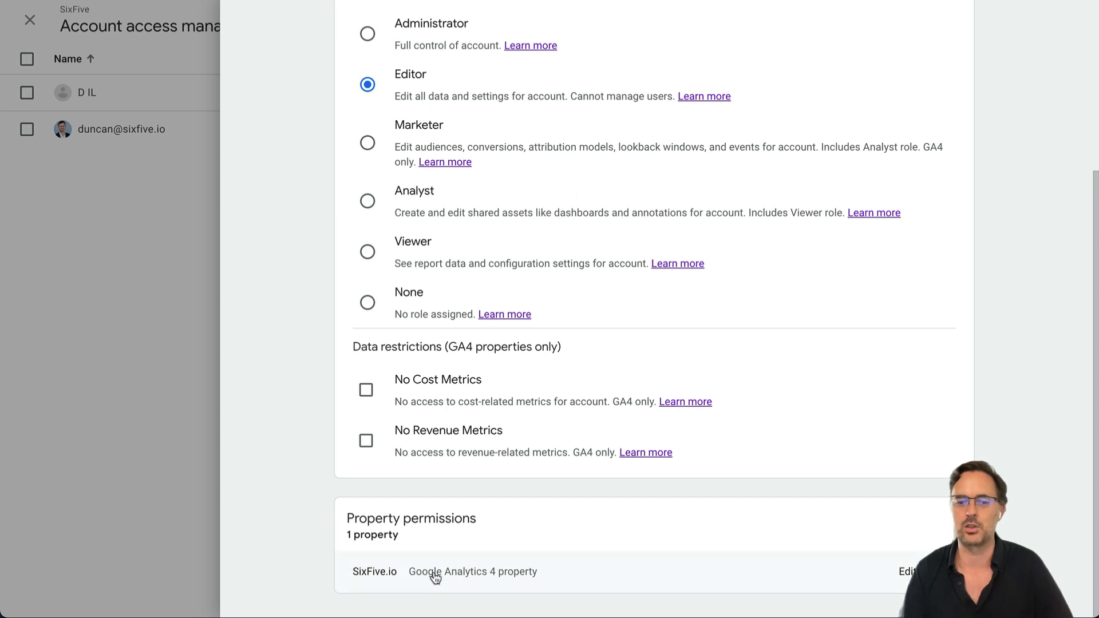
left_click(907, 573)
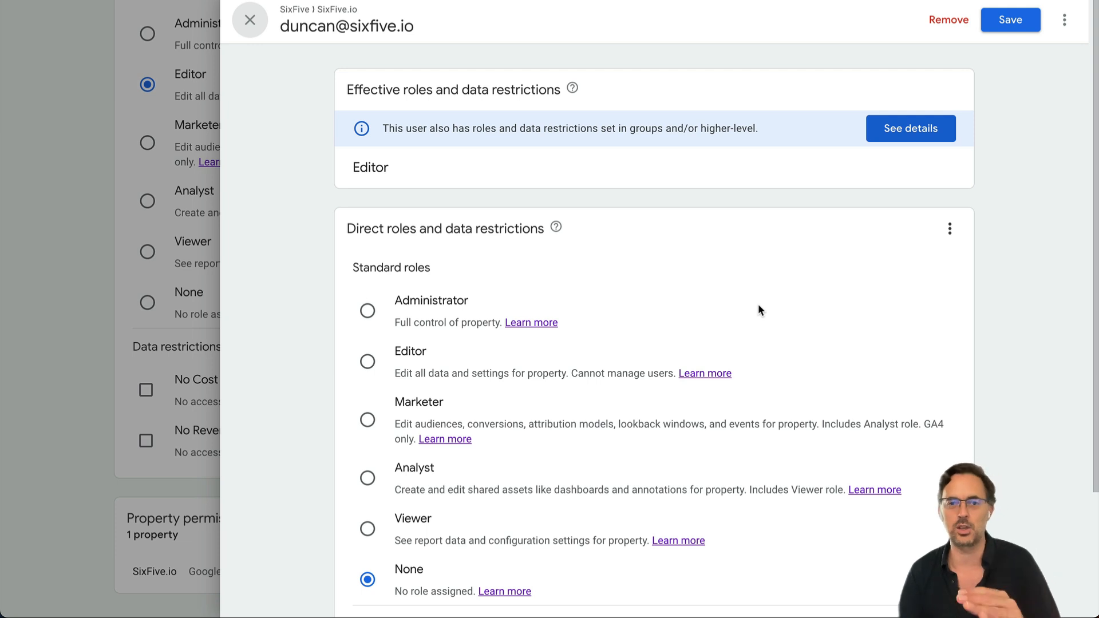
Select Editor as the property role and review the Effective roles section.
scroll(738, 309, "down", 1)
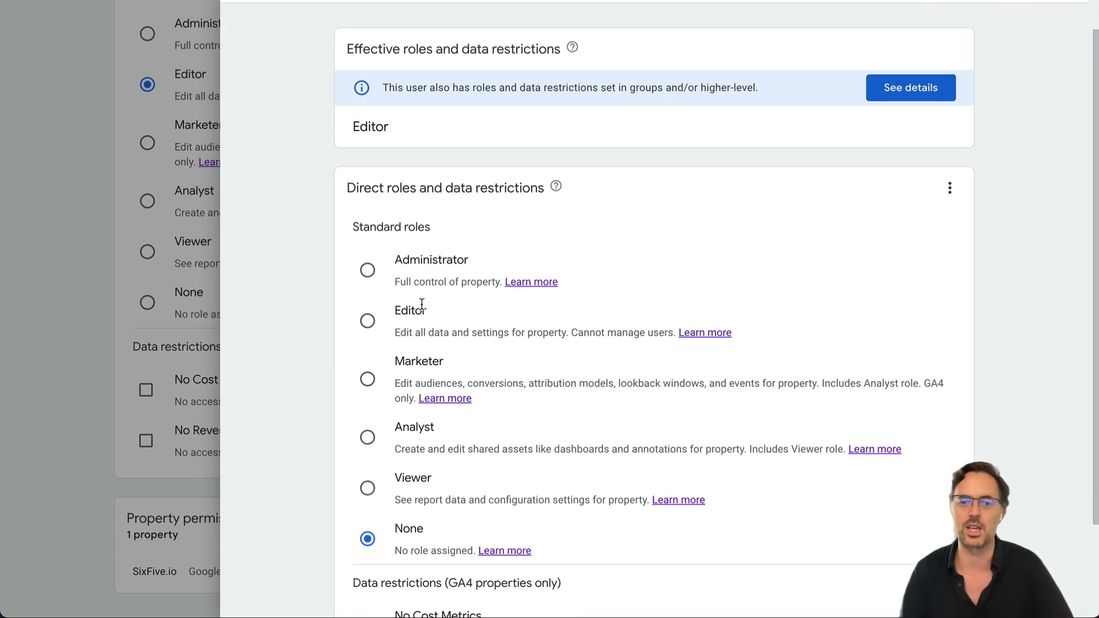
left_click(369, 324)
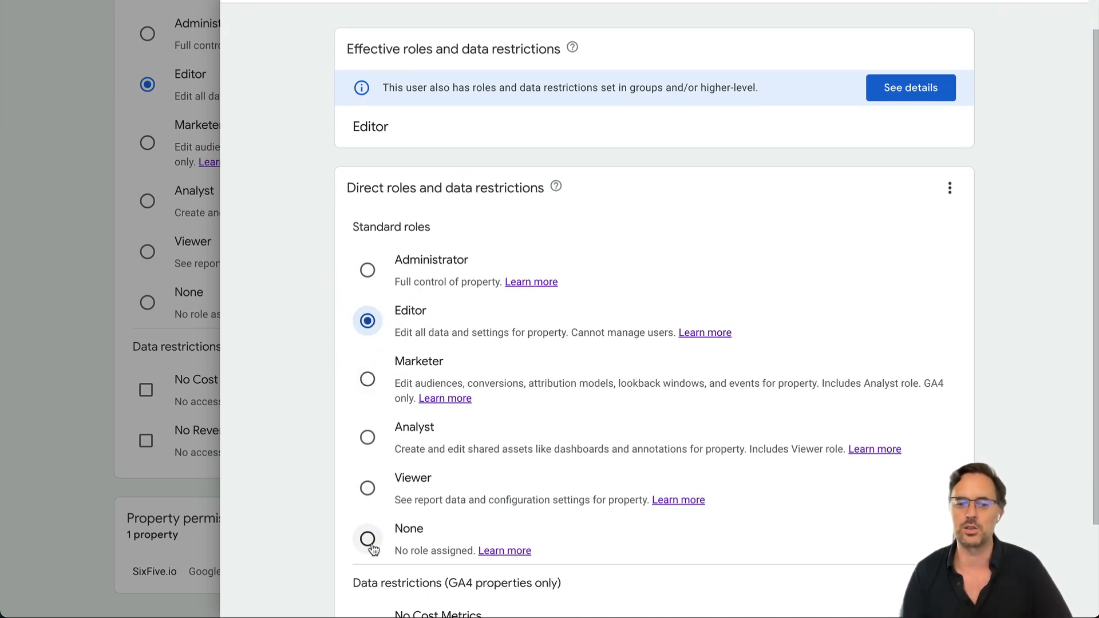
scroll(627, 348, "up", 1)
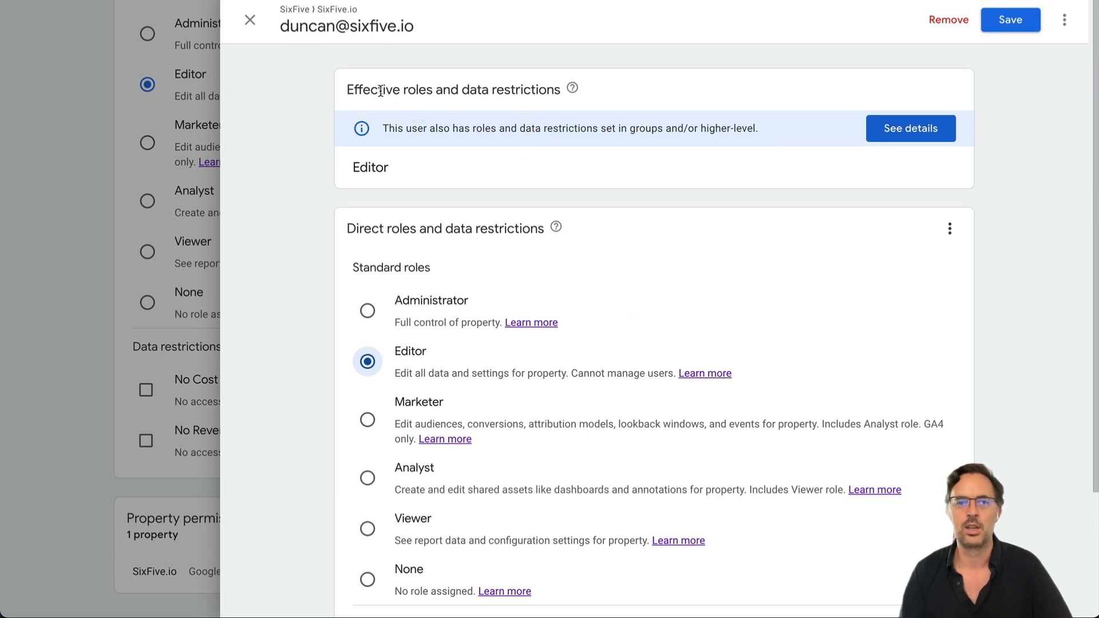
left_click_drag(352, 87, 442, 92)
left_click_drag(538, 98, 538, 97)
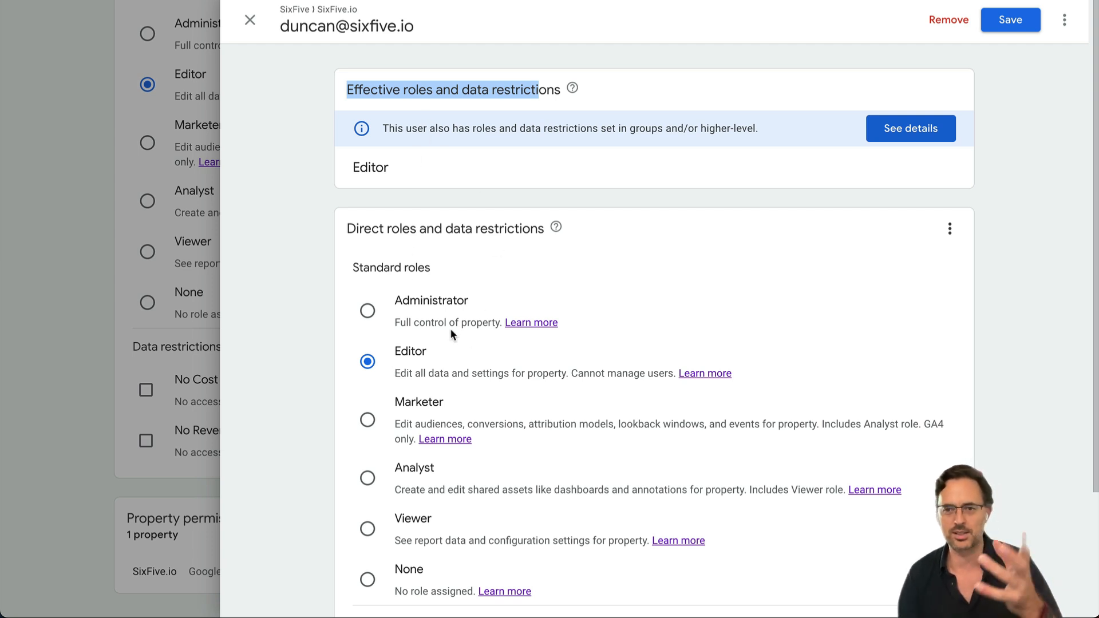
Change the SixFive.io property role to Marketer and save the permissions.
left_click(367, 421)
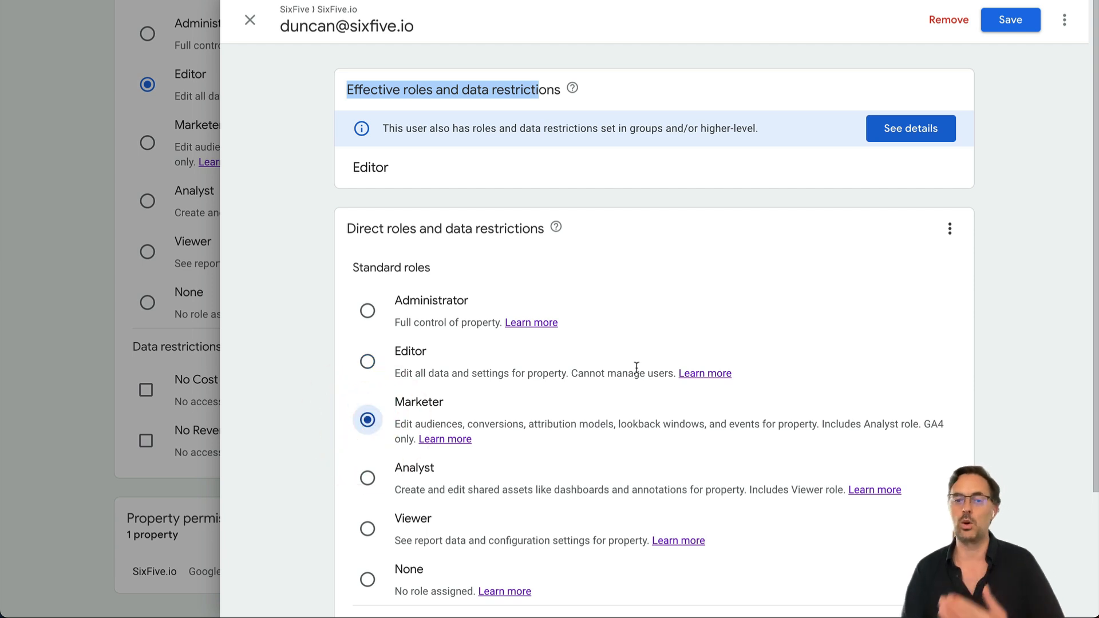
scroll(637, 366, "down", 1)
scroll(636, 367, "down", 3)
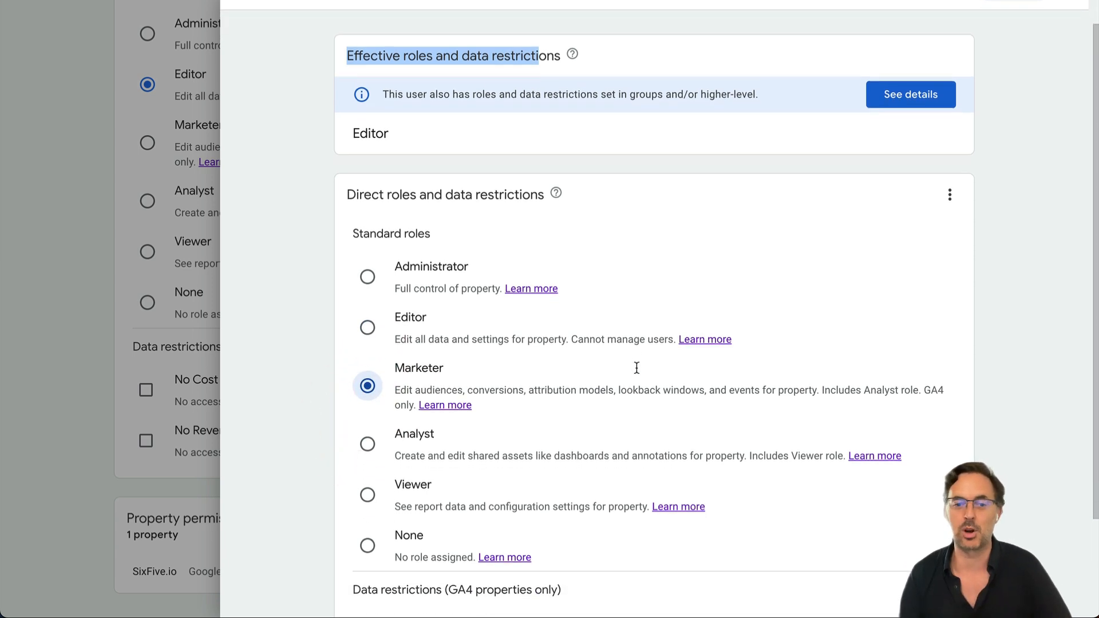
scroll(446, 338, "down", 2)
scroll(1045, 309, "up", 5)
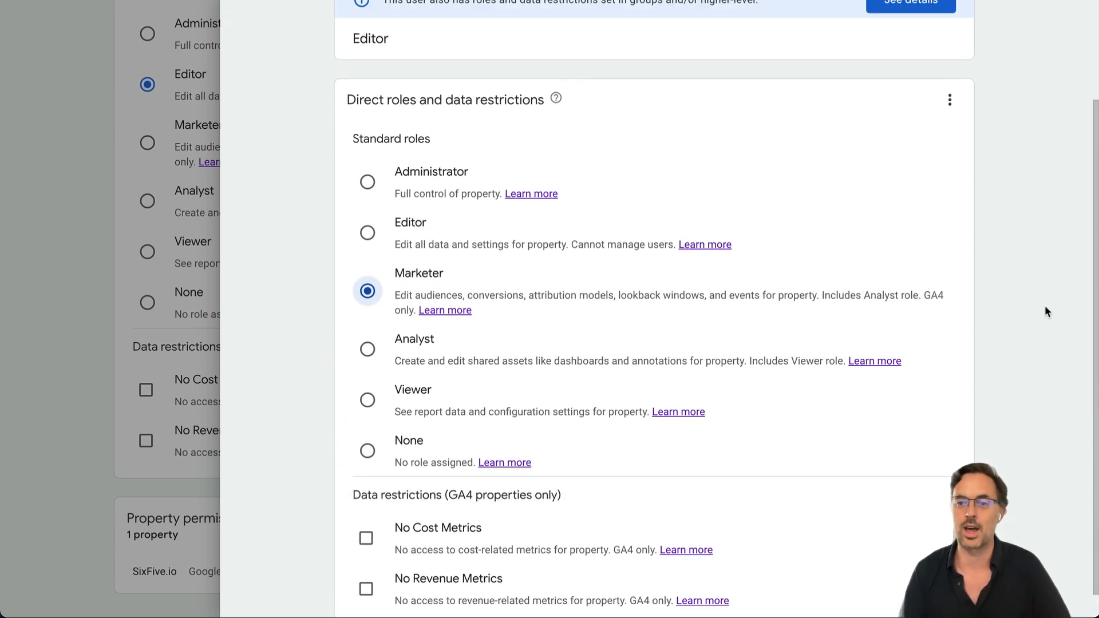
left_click(1010, 23)
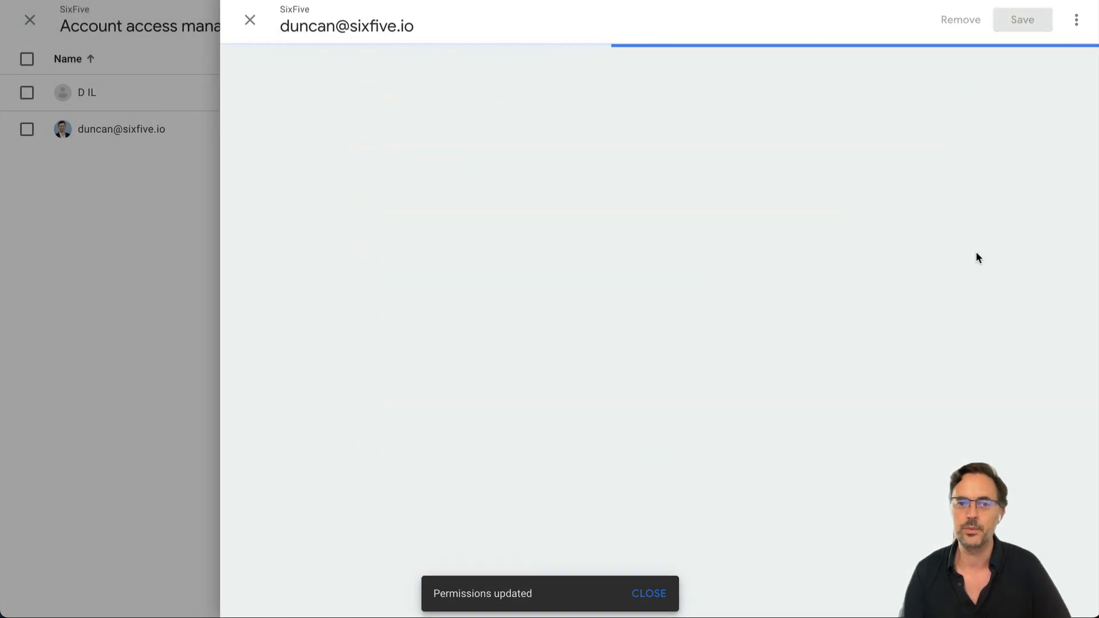
scroll(394, 320, "down", 1)
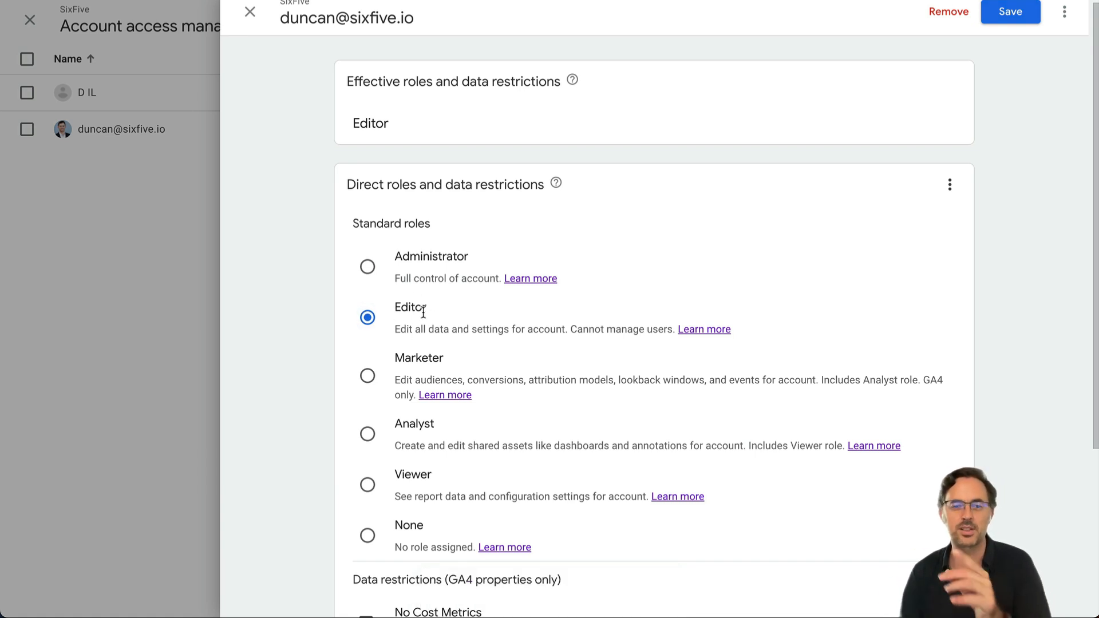
scroll(424, 312, "down", 4)
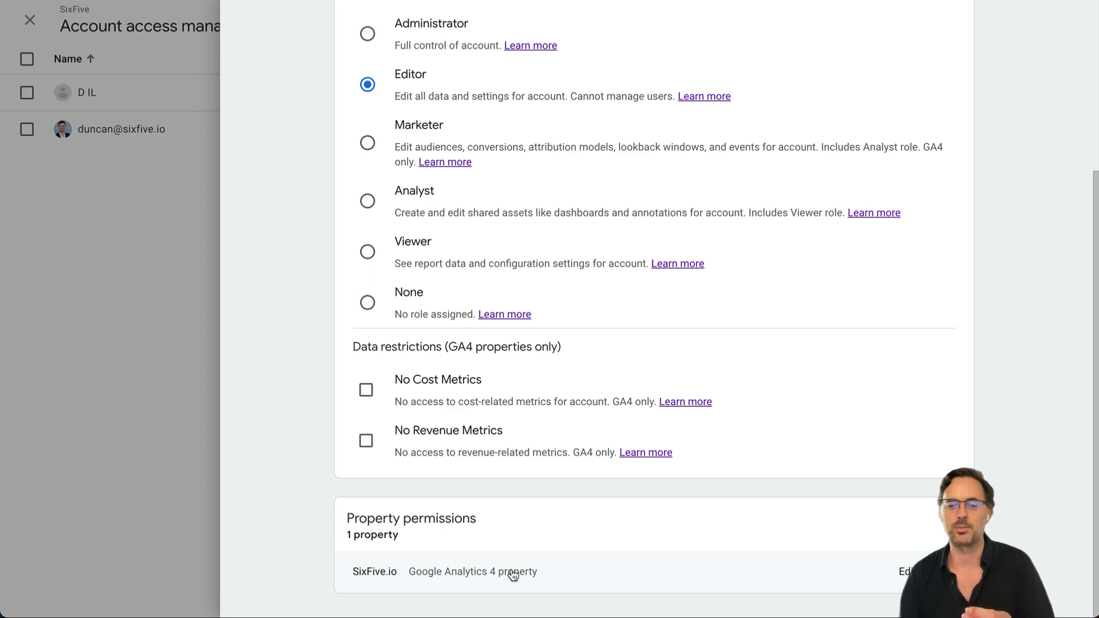
left_click(905, 569)
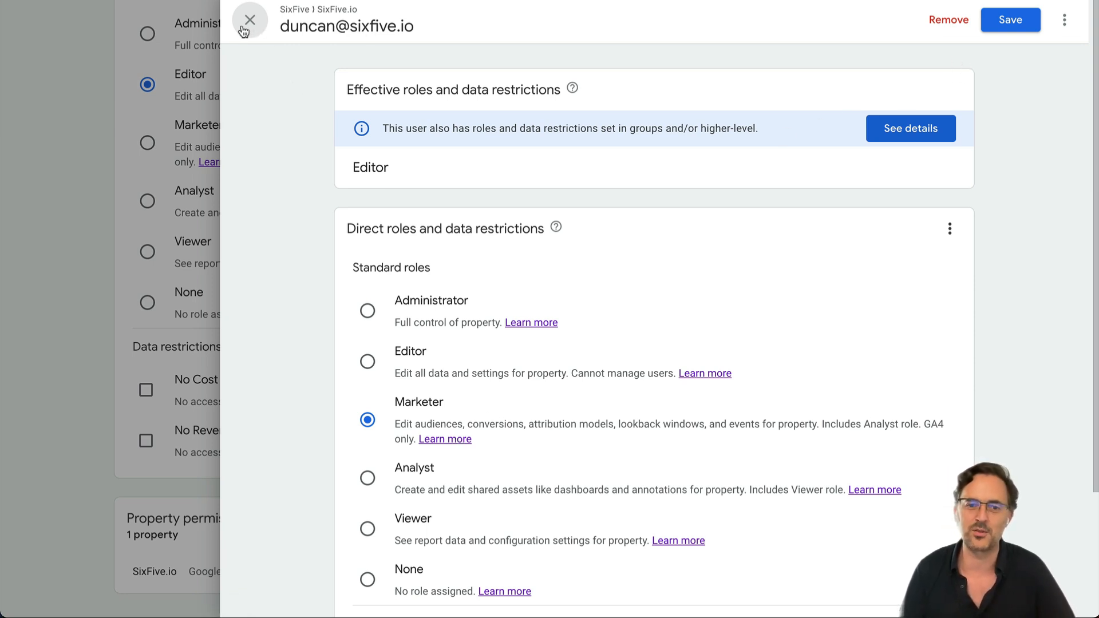
left_click_drag(352, 170, 449, 167)
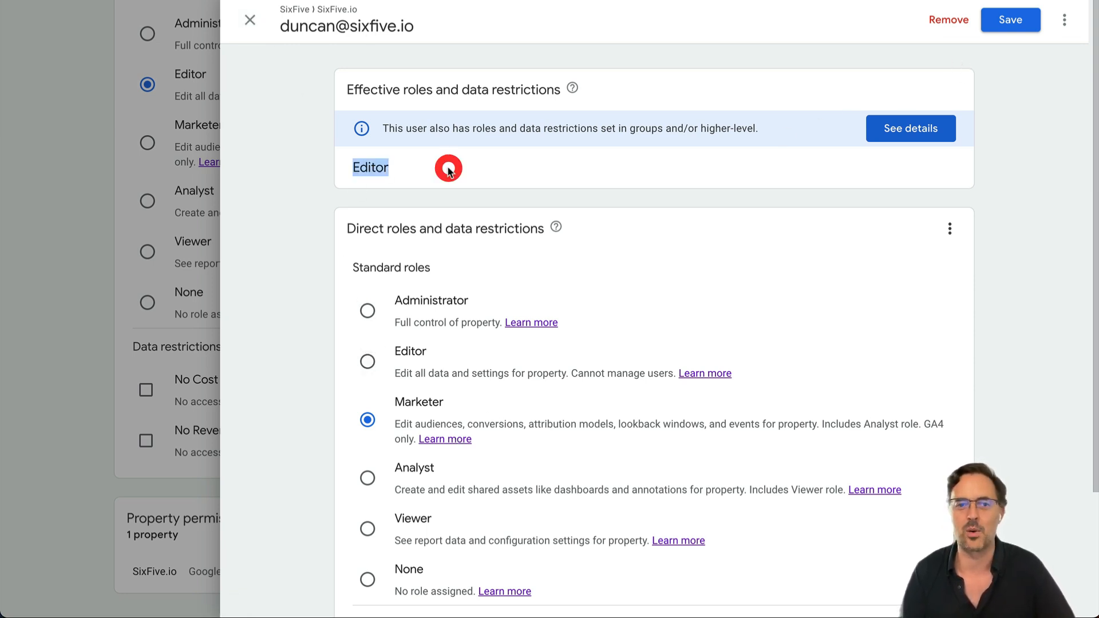
left_click(260, 27)
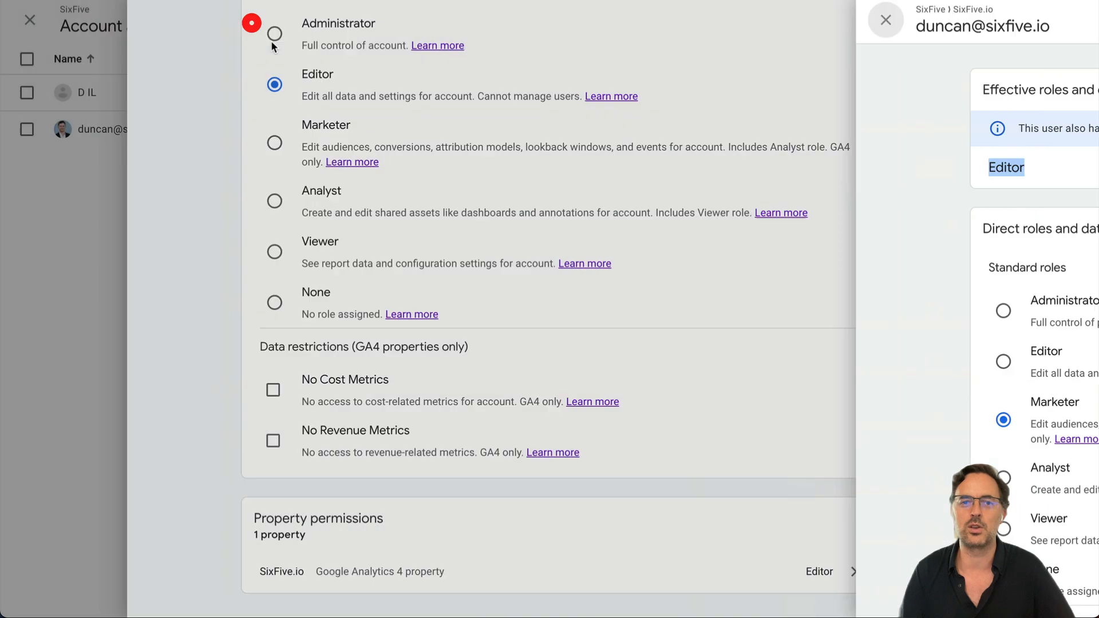
left_click(604, 577)
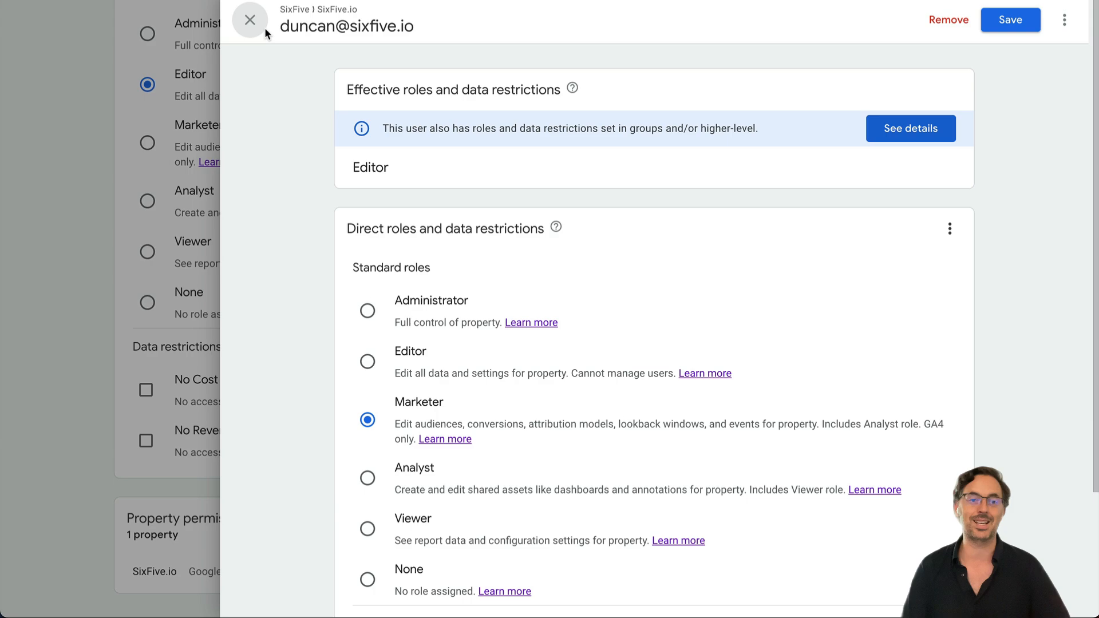
left_click(263, 29)
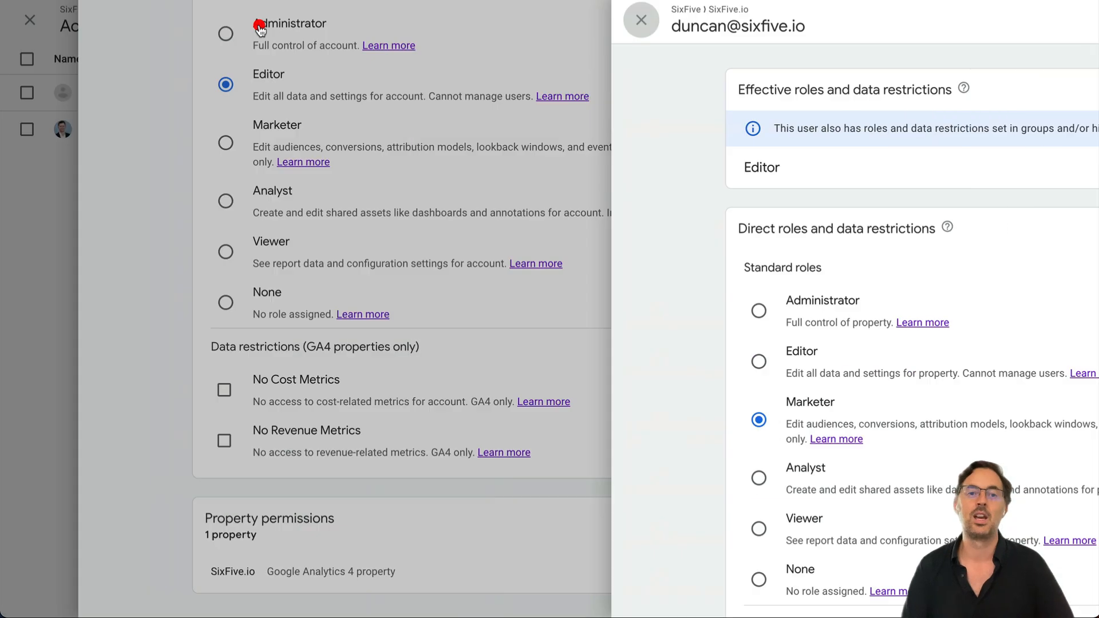
scroll(649, 262, "up", 4)
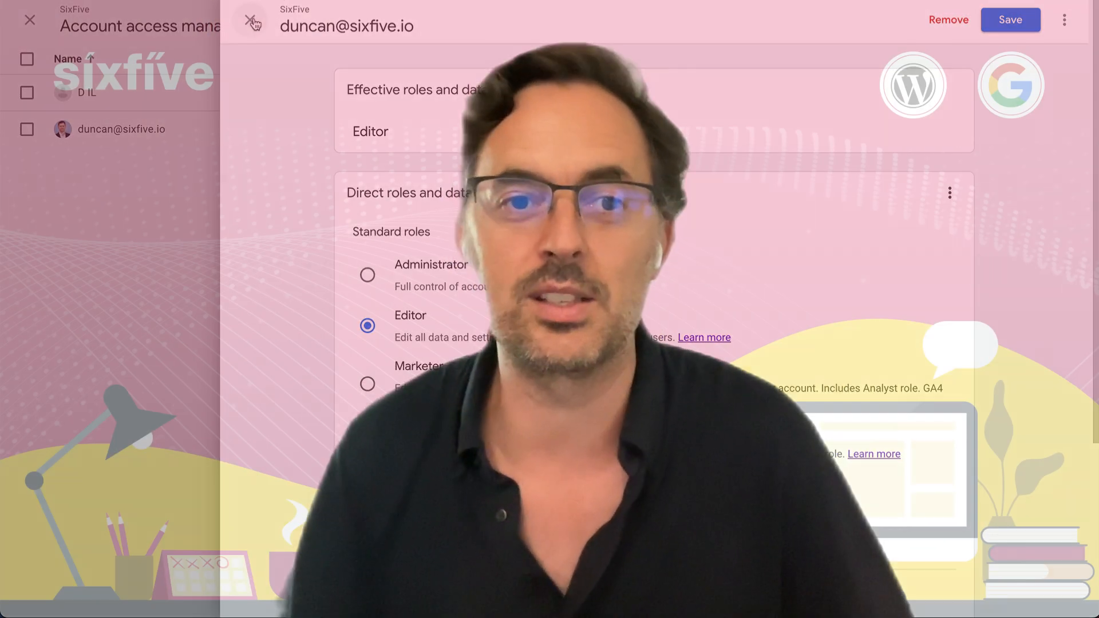